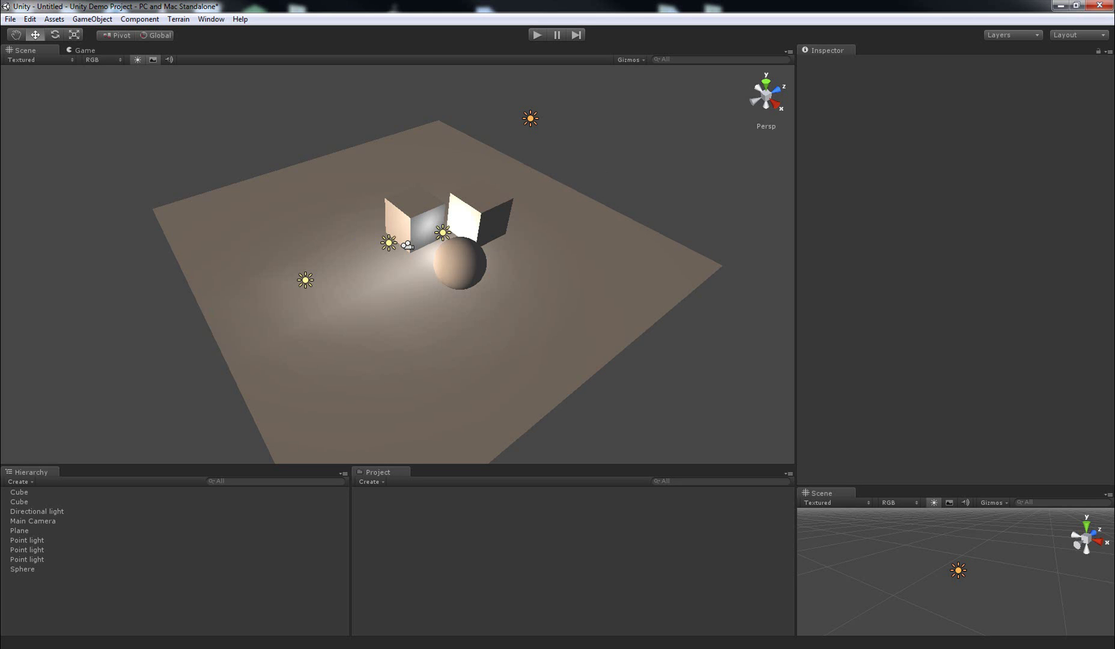
Step: Switch to Notepad, highlight the note about making a character you can control, and return to the Unity editor
key(alt+Tab)
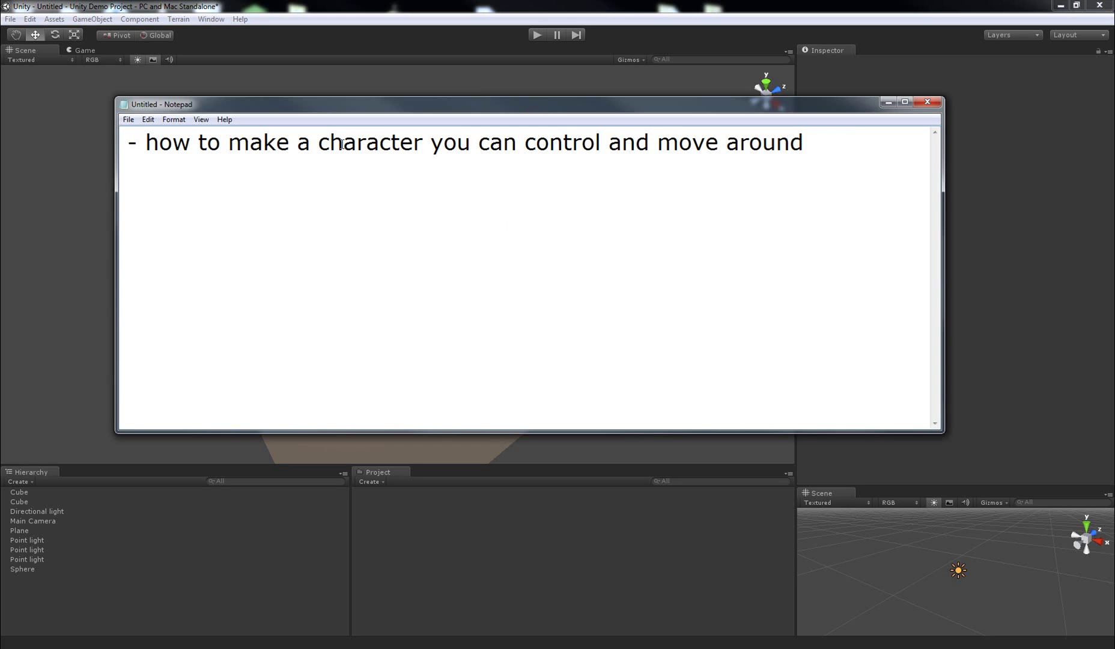
drag(799, 146, 145, 144)
click(391, 144)
drag(431, 144, 331, 144)
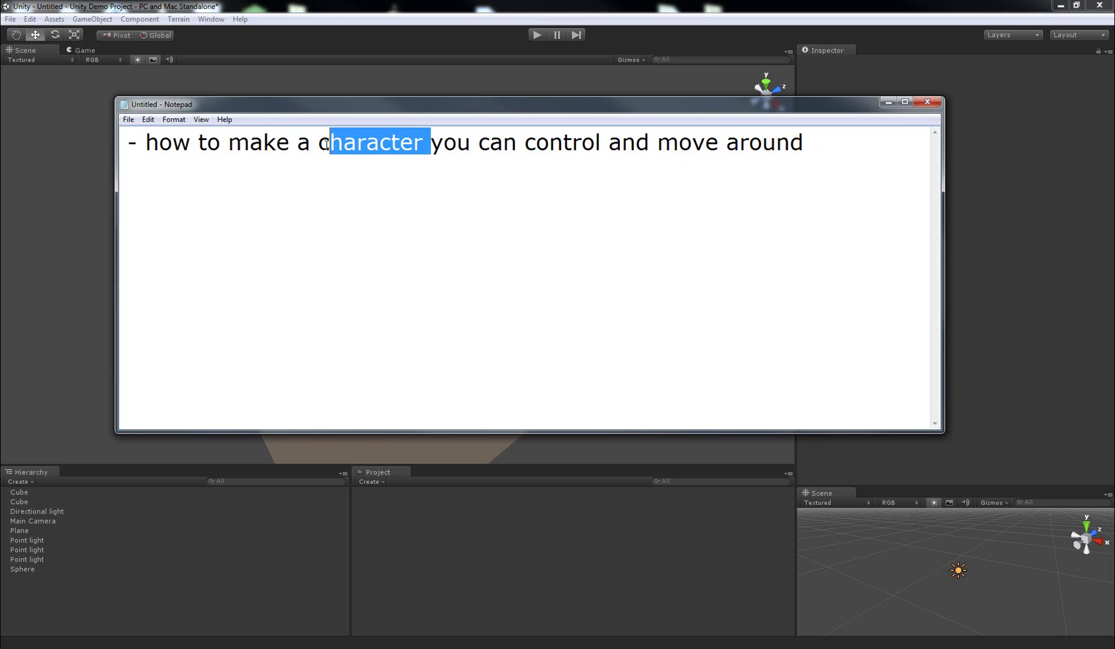
click(780, 177)
click(734, 12)
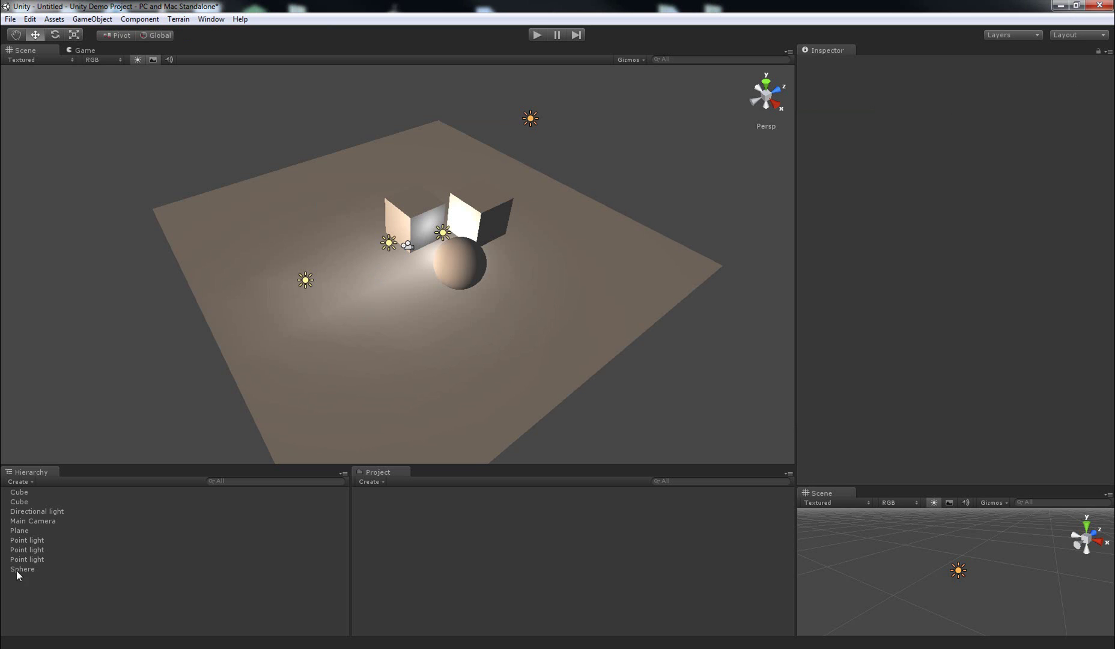
Step: Review the scene's cubes, plane, sphere and Main Camera one by one, leaving nothing selected at the end
click(19, 492)
click(22, 504)
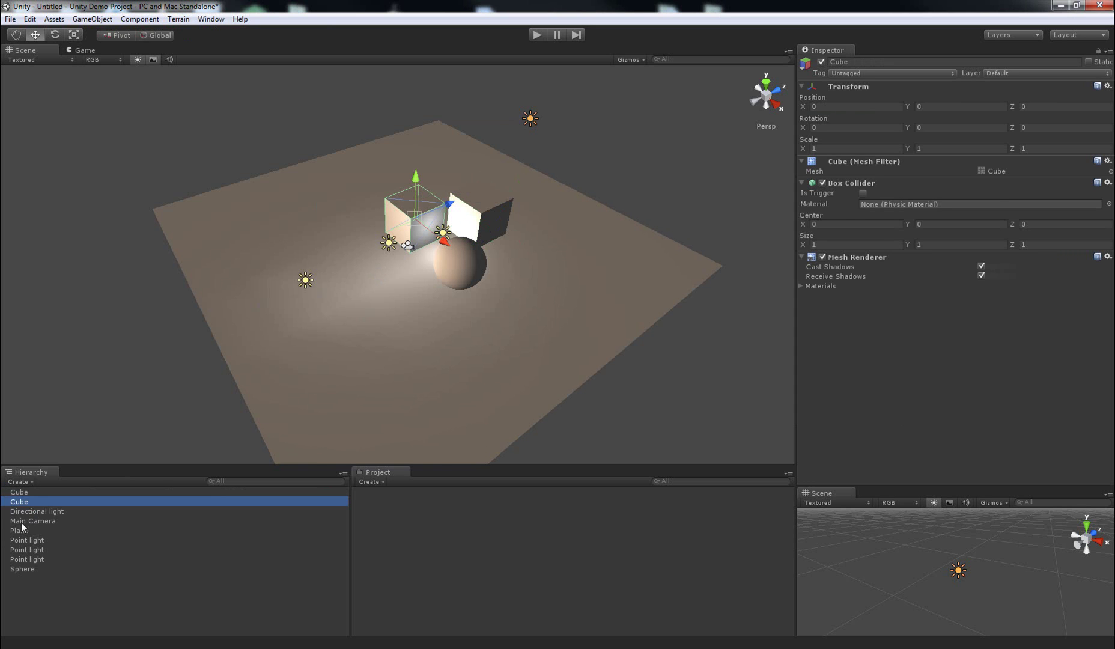
click(22, 530)
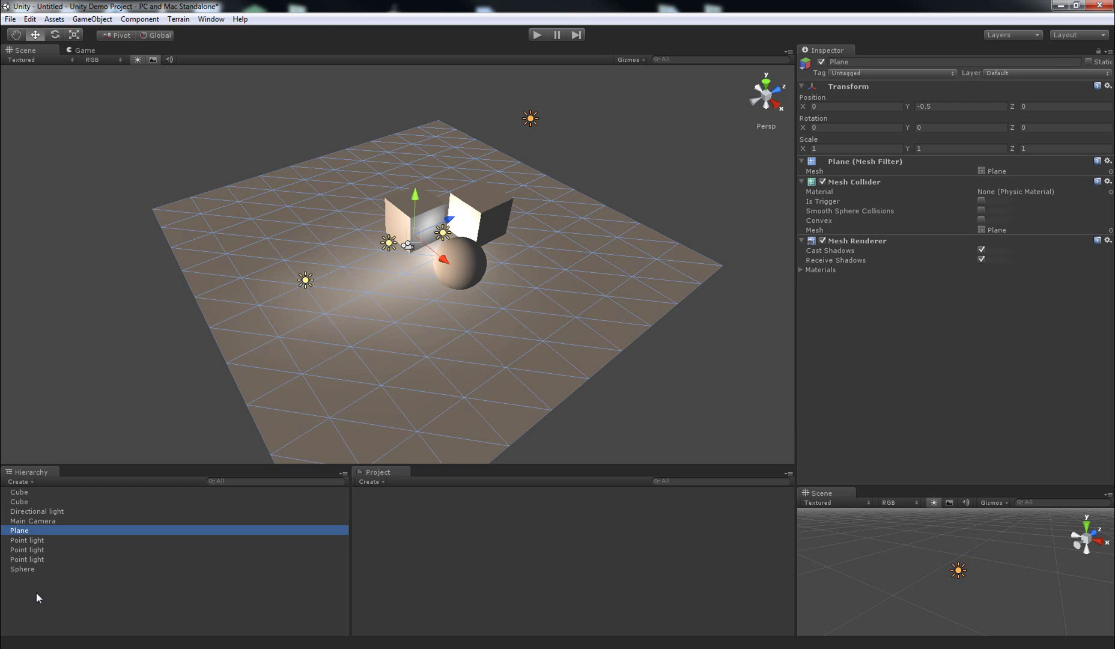
click(23, 569)
click(36, 521)
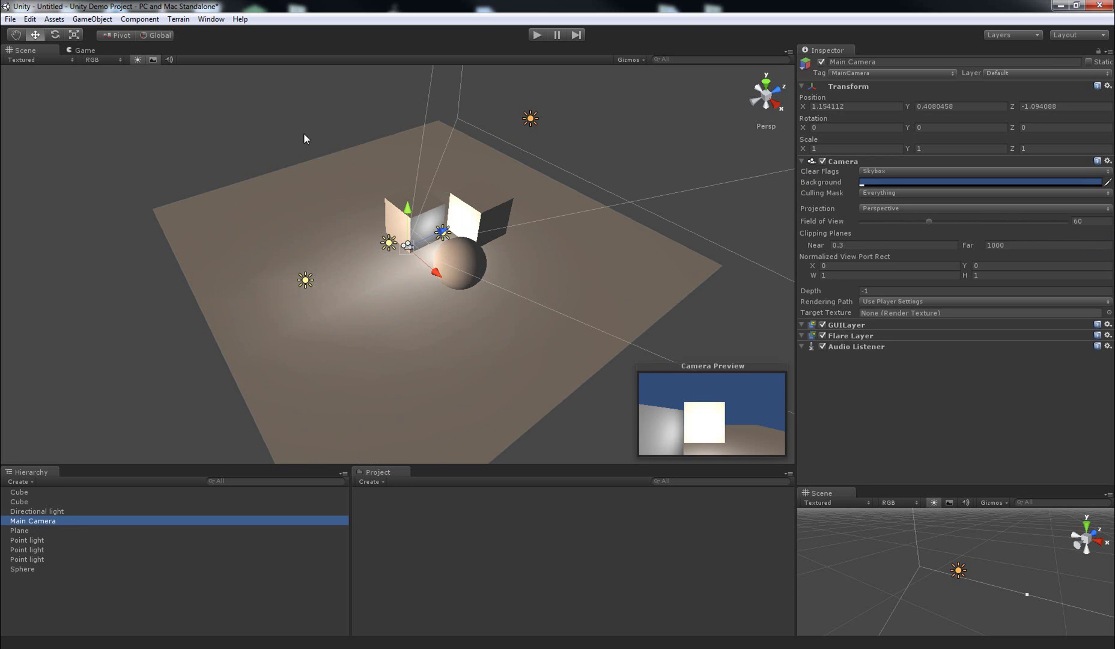
click(276, 140)
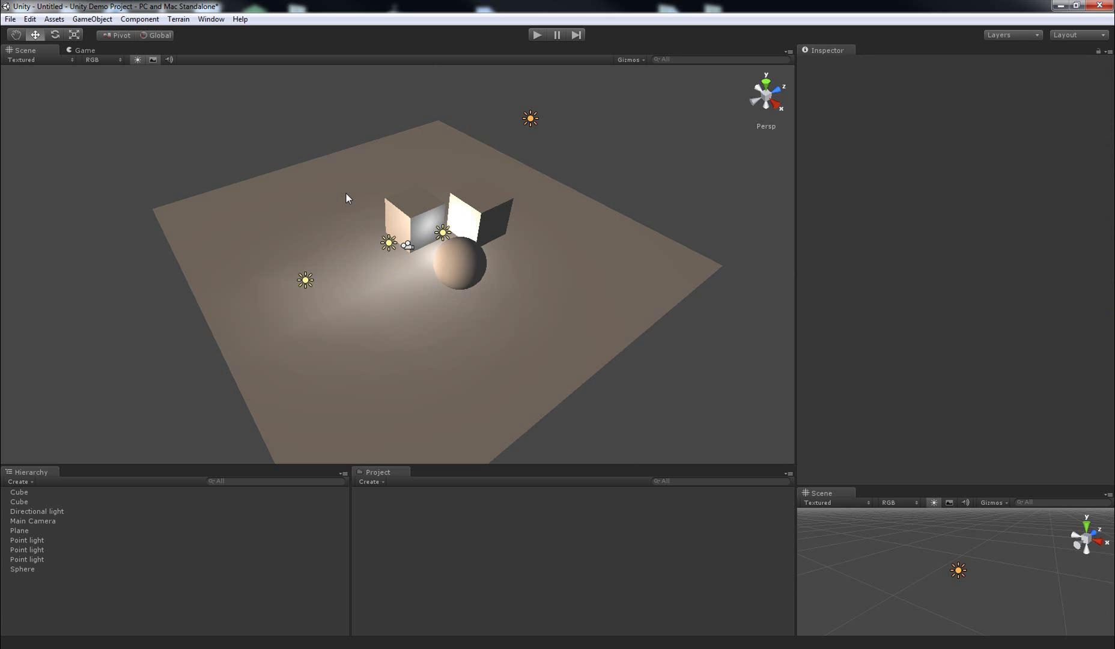
Step: Import the Character Controller package with all of its Standard Assets items into the project
click(54, 18)
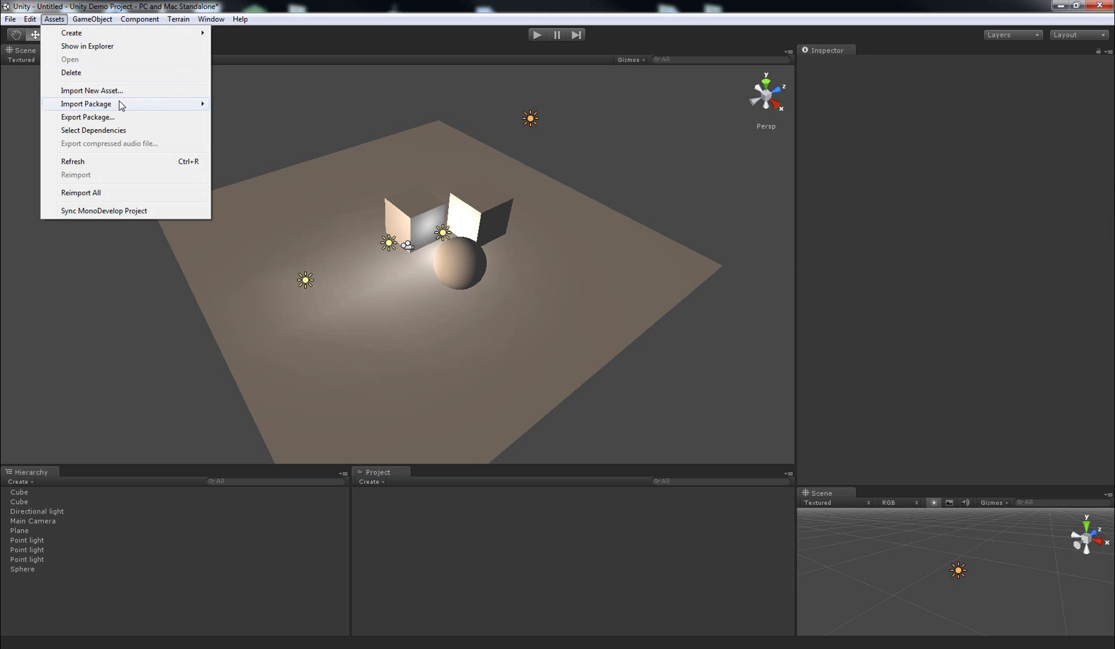
mouse_move(120, 104)
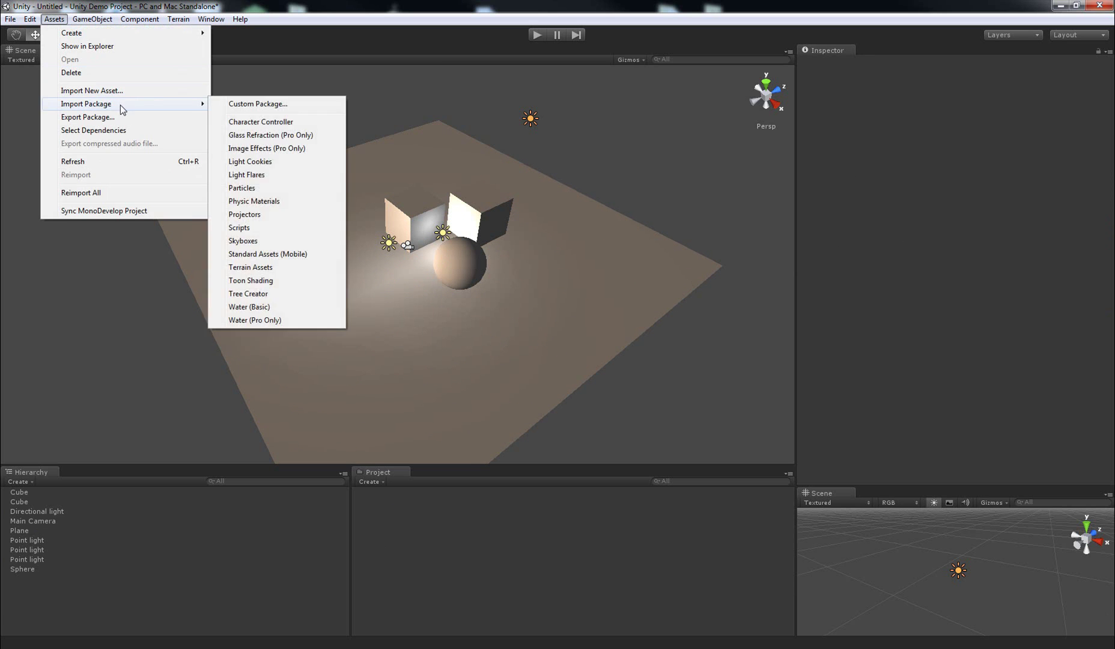
click(270, 123)
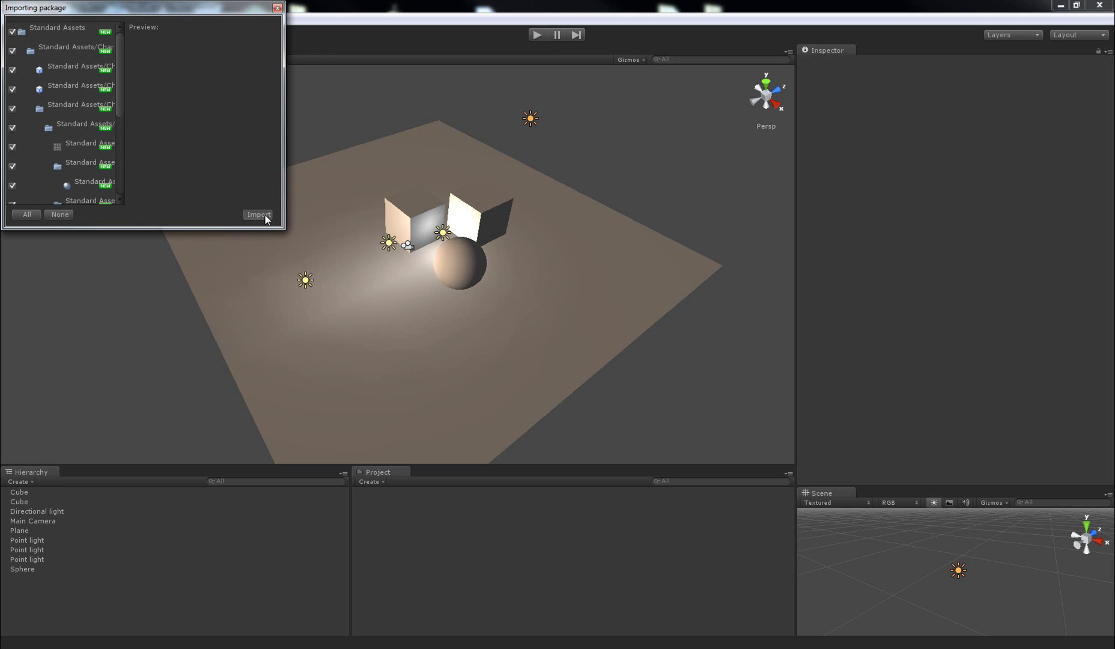
click(259, 214)
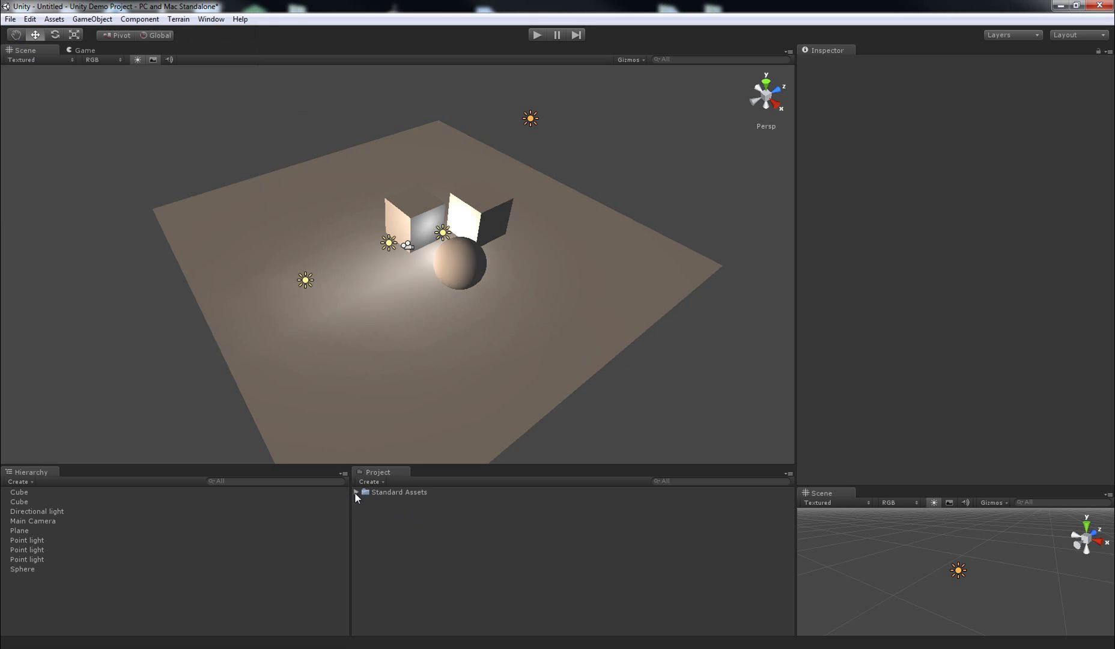
Step: Expand Standard Assets down to Character Controllers and compare the settings of the 3rd Person Controller and First Person Controller prefabs
click(355, 492)
click(364, 502)
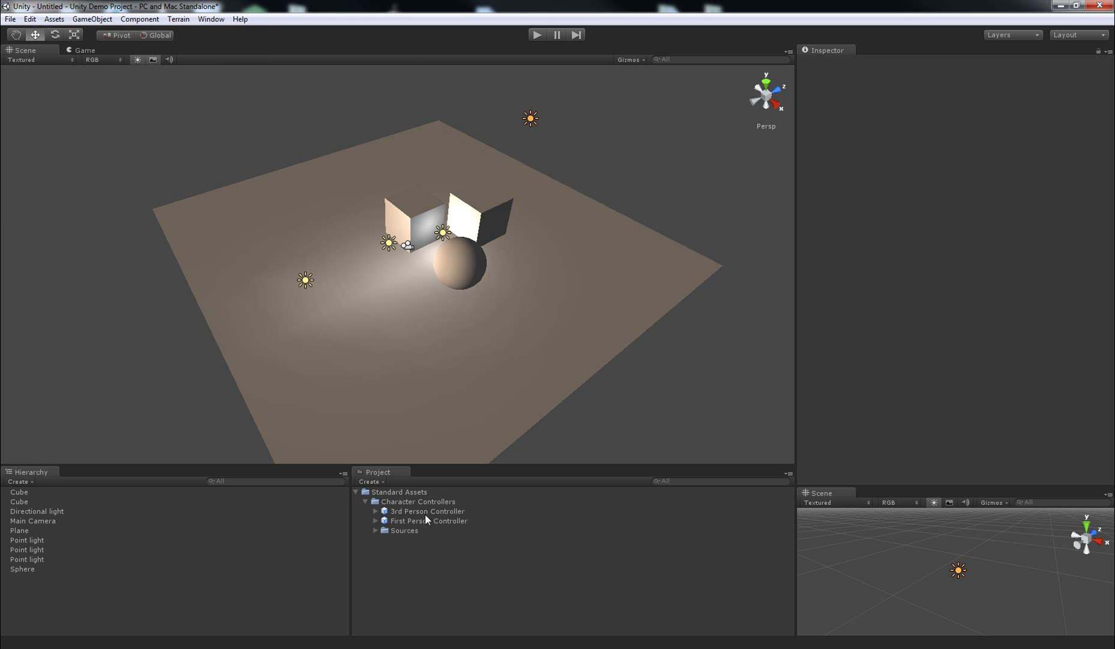
click(460, 511)
click(466, 520)
click(455, 510)
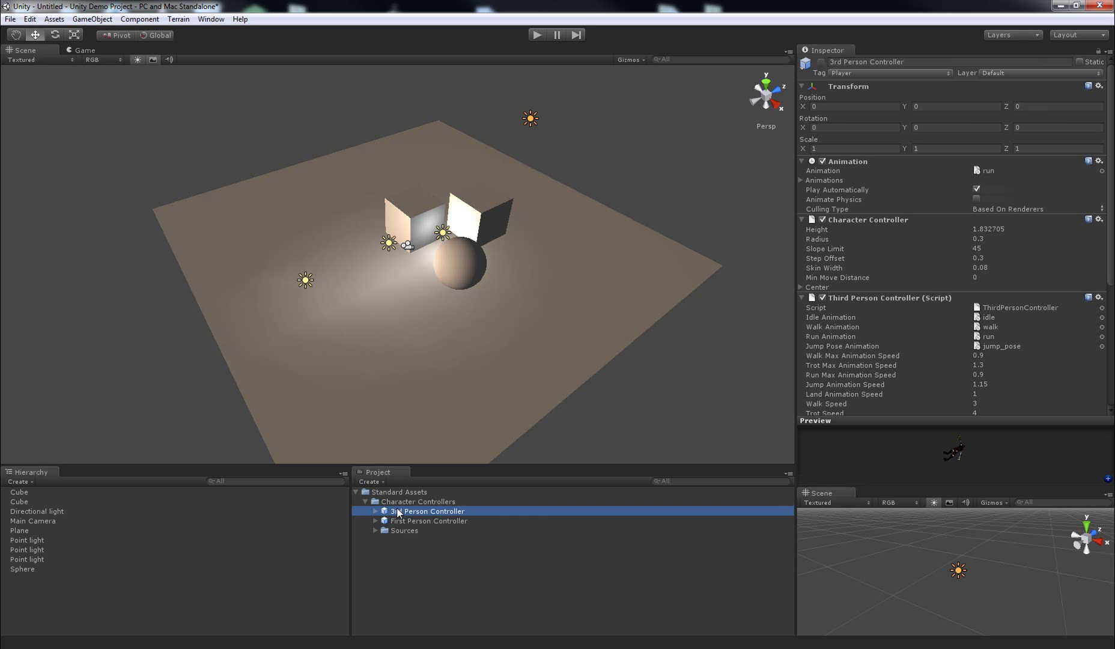
click(451, 520)
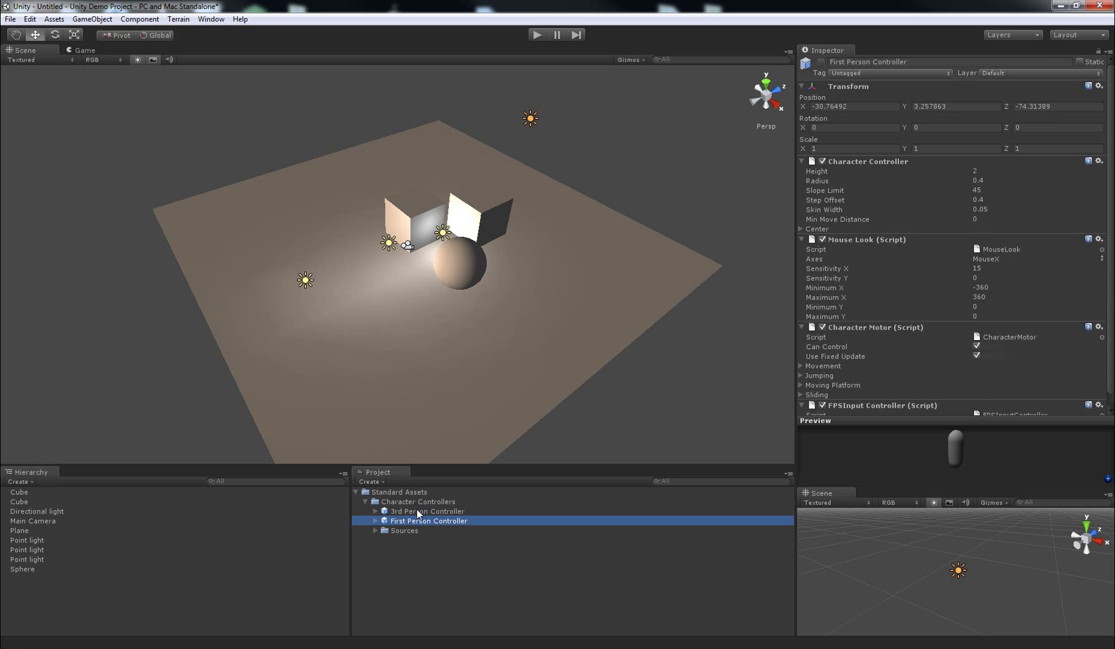
click(447, 511)
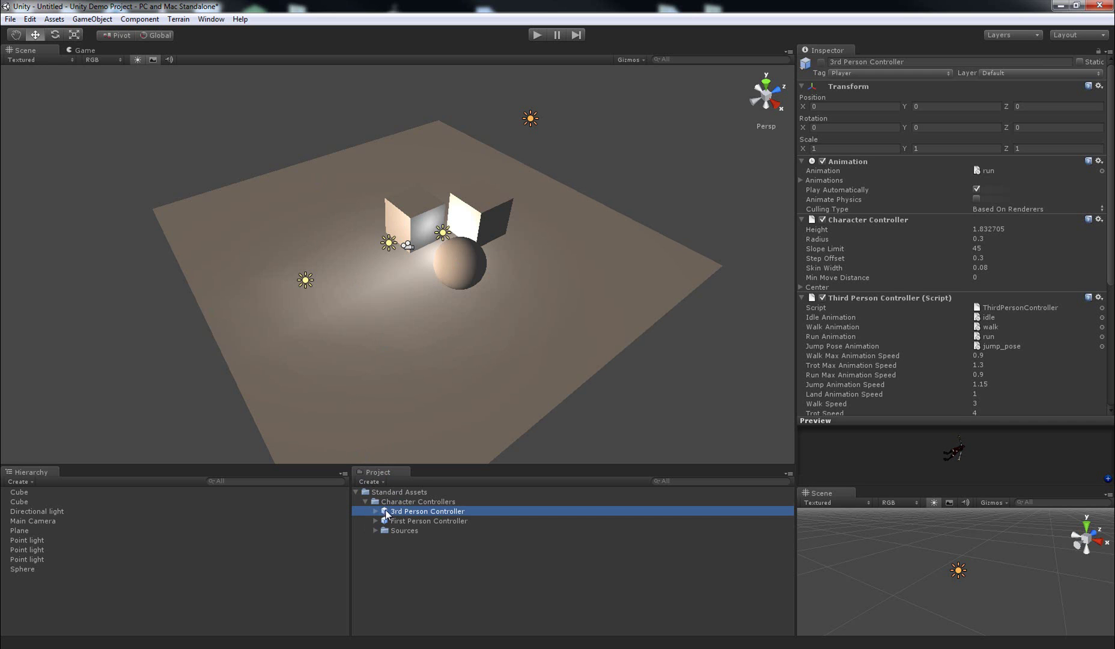
Step: Place the 3rd Person Controller prefab on the plane in the scene, at about X 1.44, Z -2.16 near the sphere
drag(386, 515, 403, 348)
key(w)
right_drag(403, 348, 412, 310)
key(s)
key(w)
alt+drag(414, 315, 239, 294)
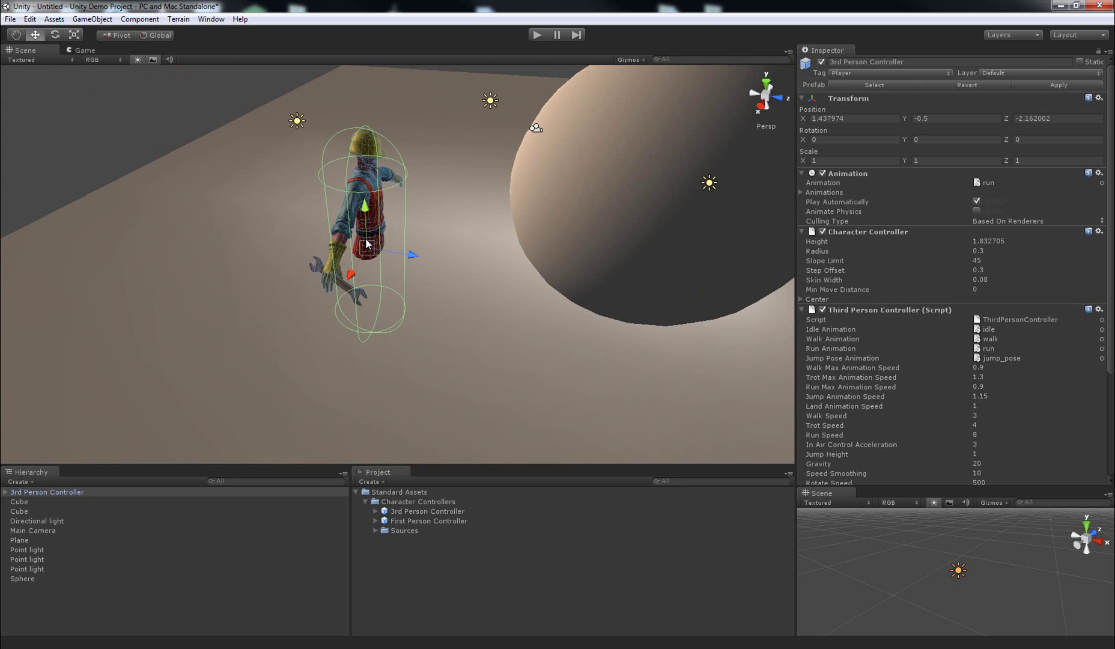
Step: Raise the 3rd Person Controller vertically to about Y 0.49 so that its whole body stands above the plane
alt+drag(365, 238, 342, 267)
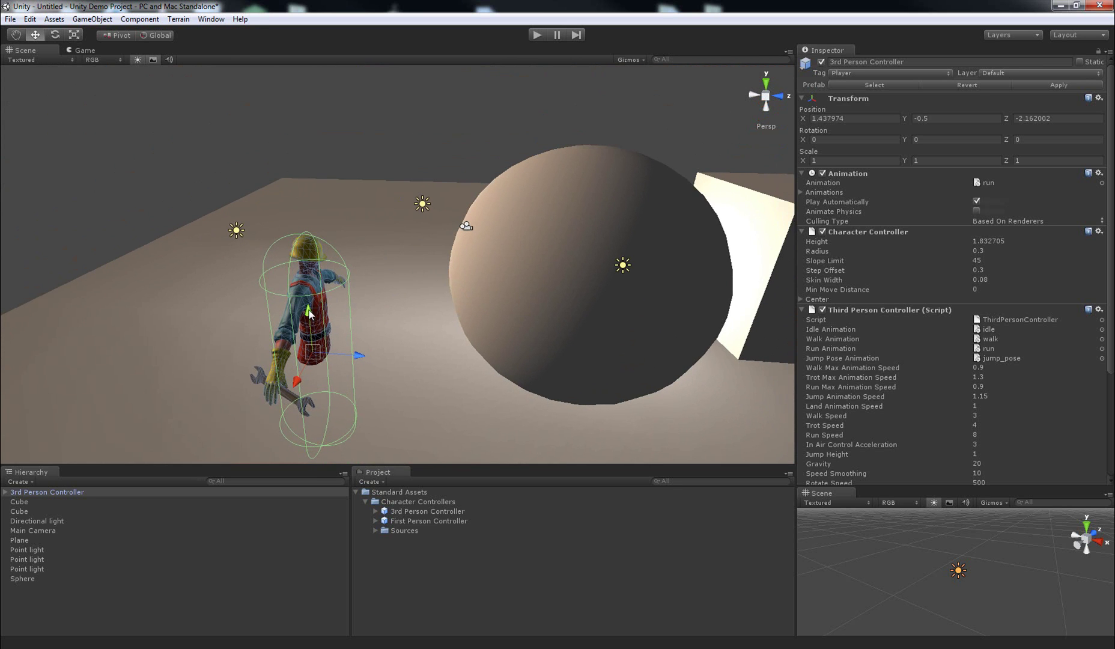
drag(310, 313, 468, 314)
right_drag(468, 314, 488, 285)
scroll(460, 365, down, 3)
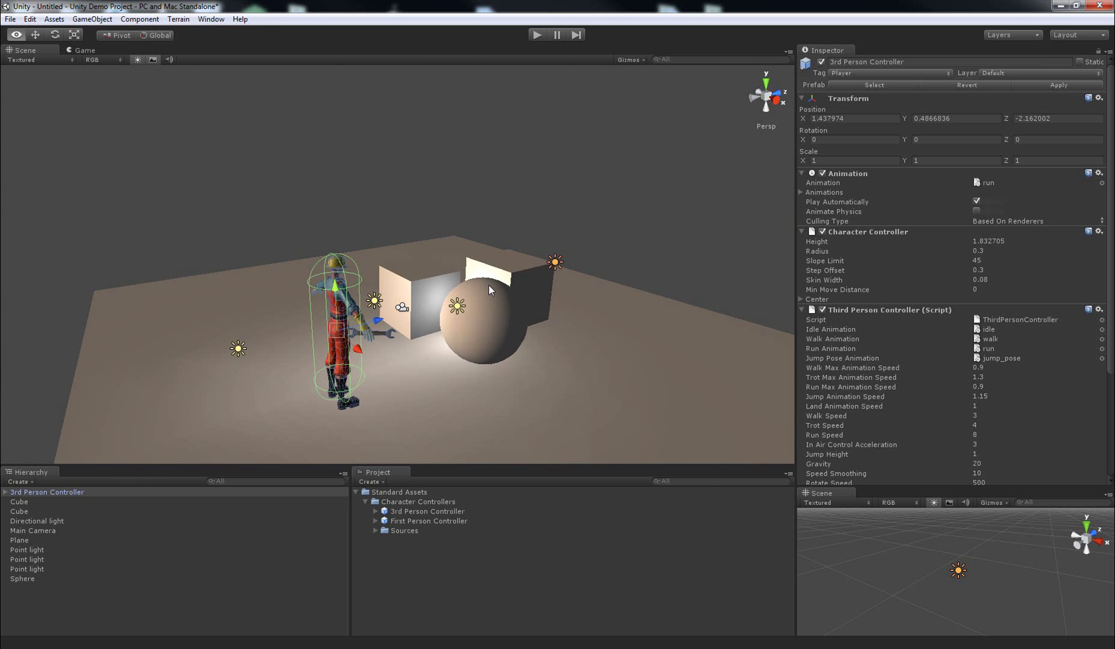
scroll(489, 285, up, 5)
alt+drag(489, 285, 292, 250)
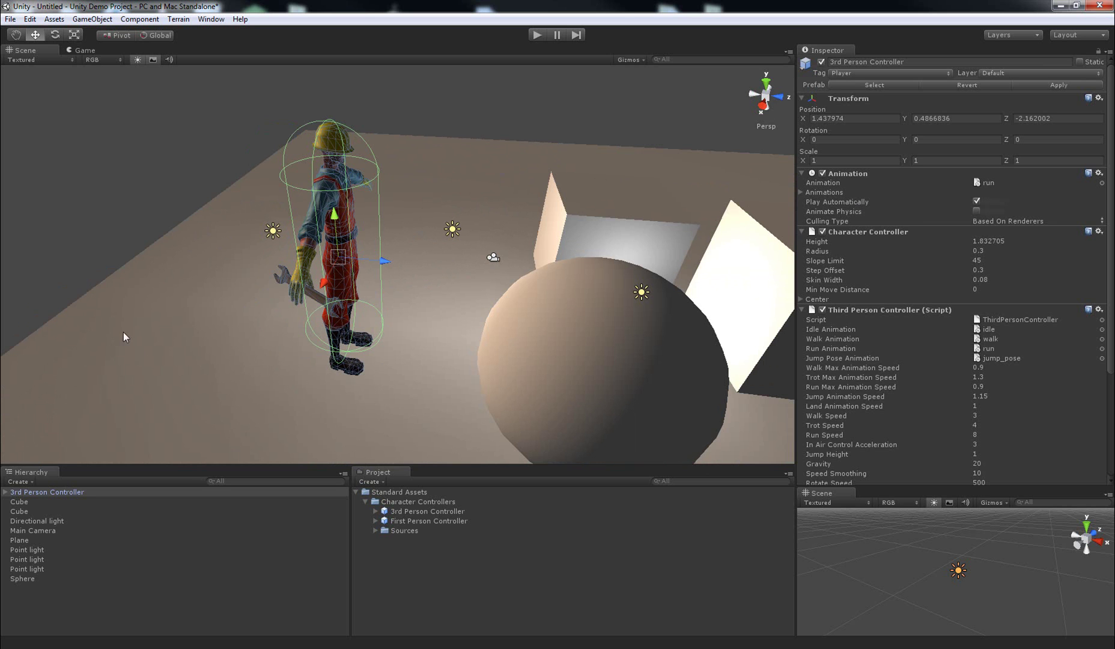
alt+drag(387, 329, 545, 360)
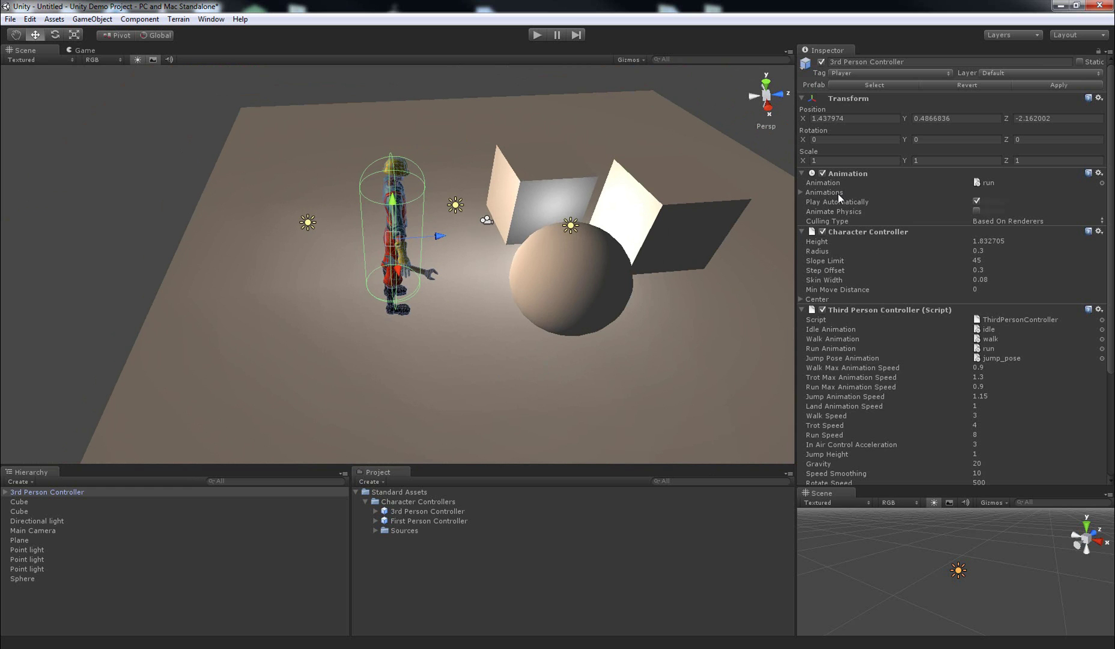
Step: Collapse the character's Character Controller and Third Person Controller (Script) components to reach the Third Person Camera (Script) settings
click(802, 232)
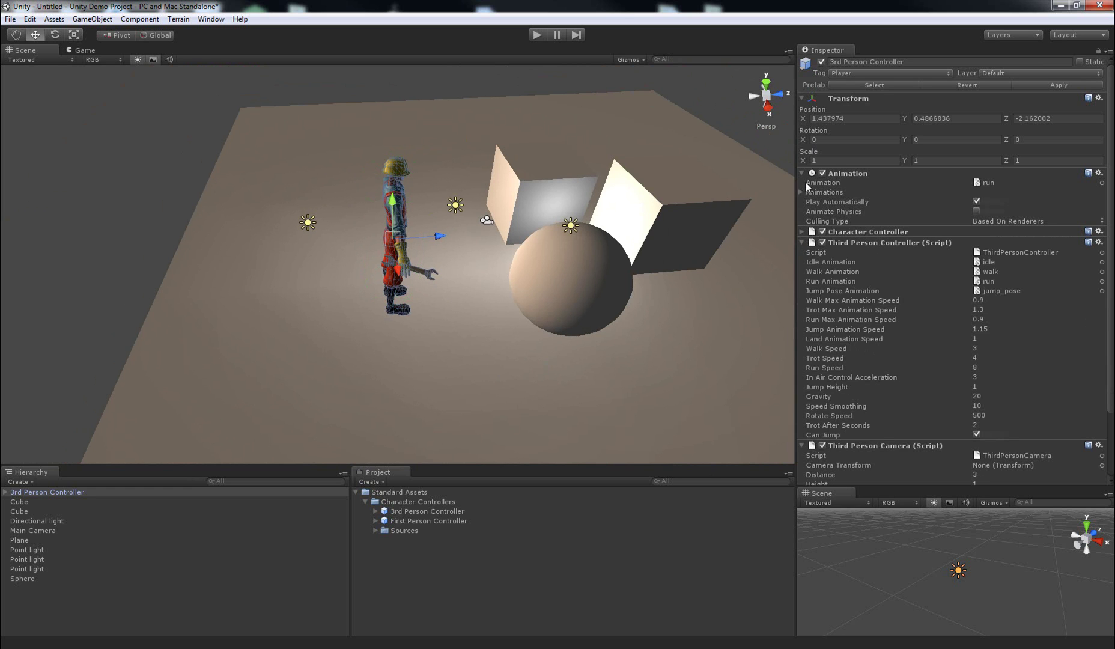
click(802, 232)
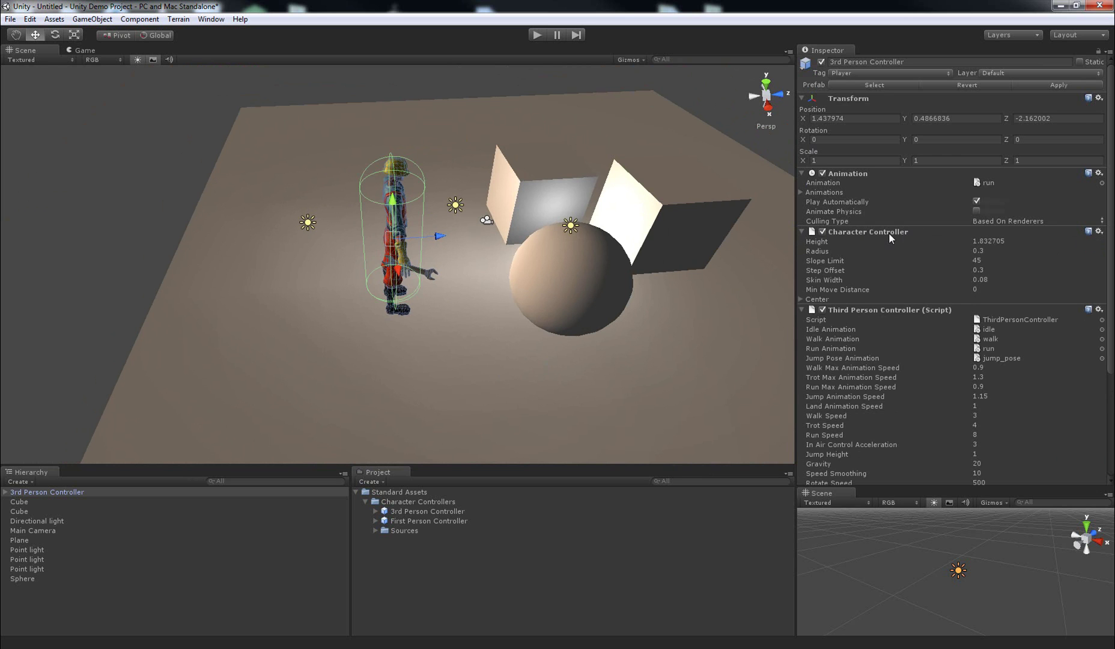
click(801, 232)
click(802, 242)
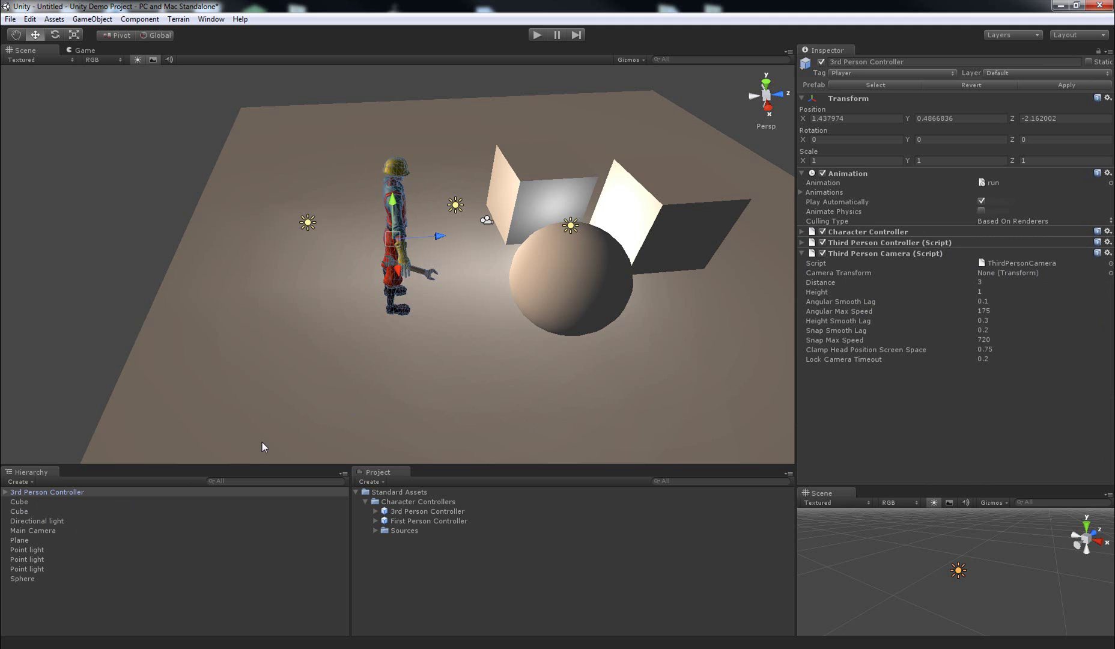
Step: Assign the Main Camera as the Camera Transform of the 3rd Person Controller's Third Person Camera script
click(27, 493)
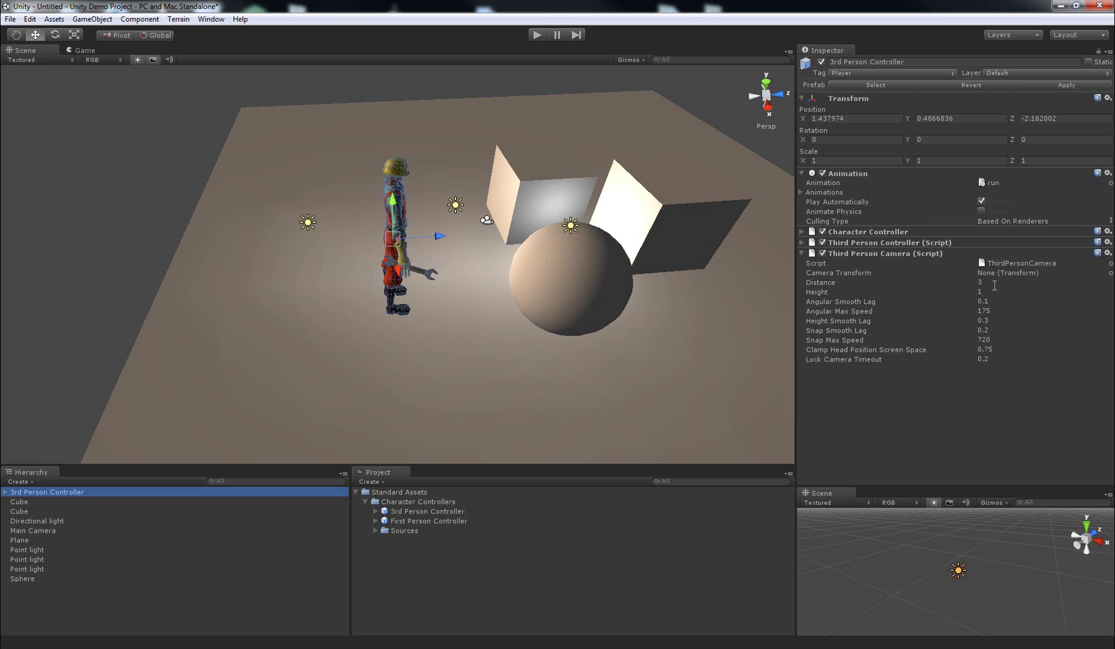
click(18, 529)
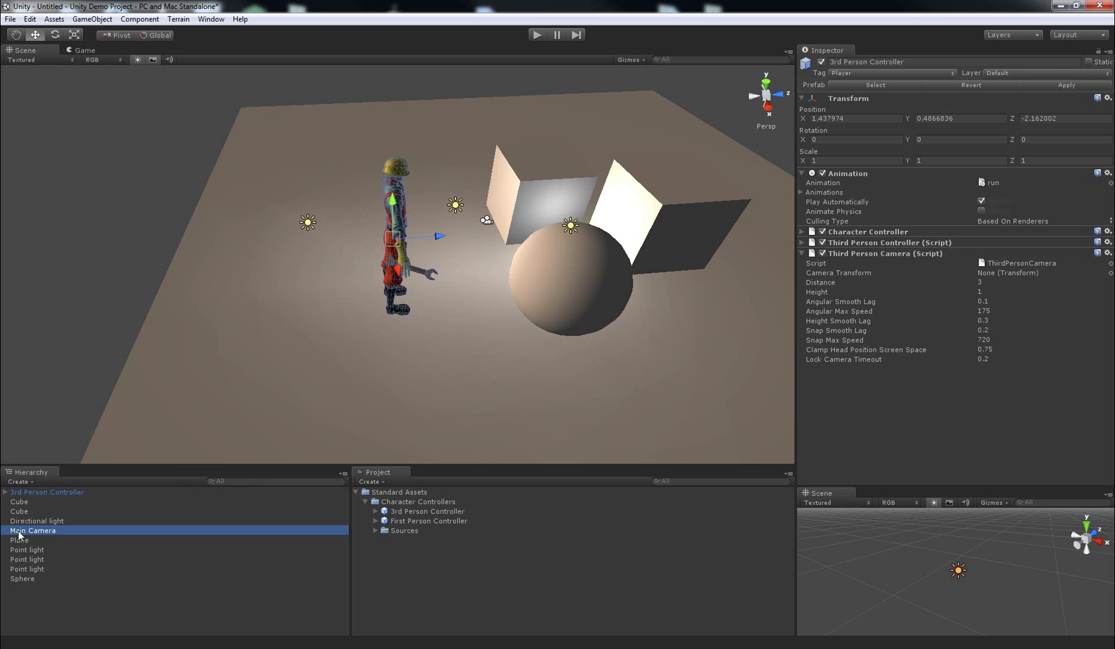
drag(19, 533, 1030, 271)
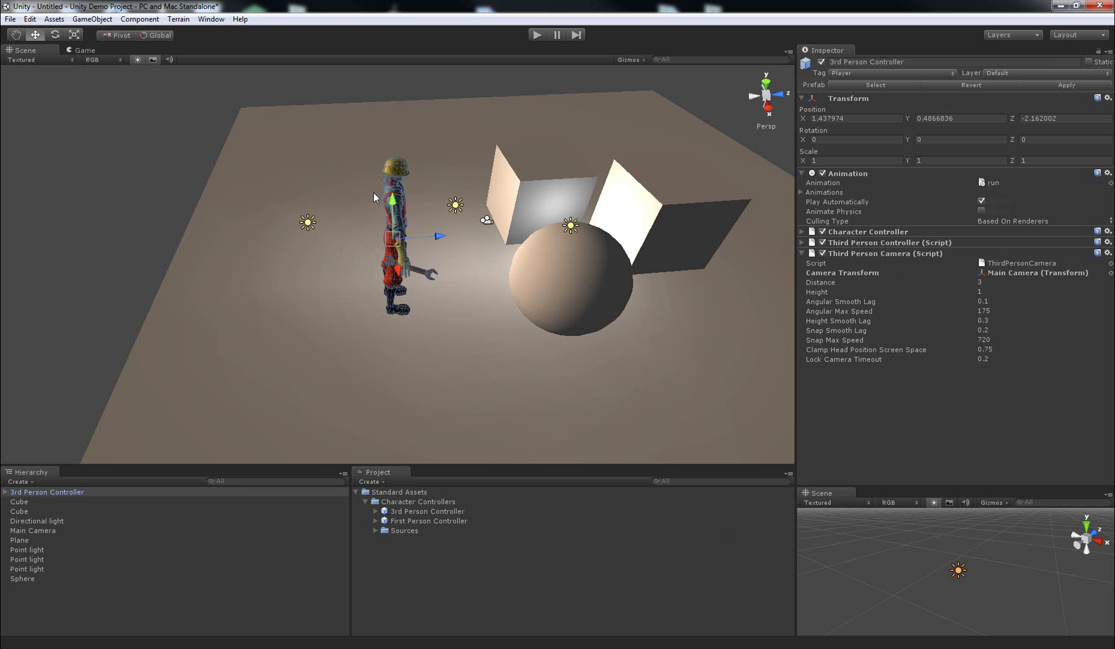
Step: Run the scene in play mode and test walking and turning the third-person character around the plane in every direction
alt+drag(487, 319, 323, 323)
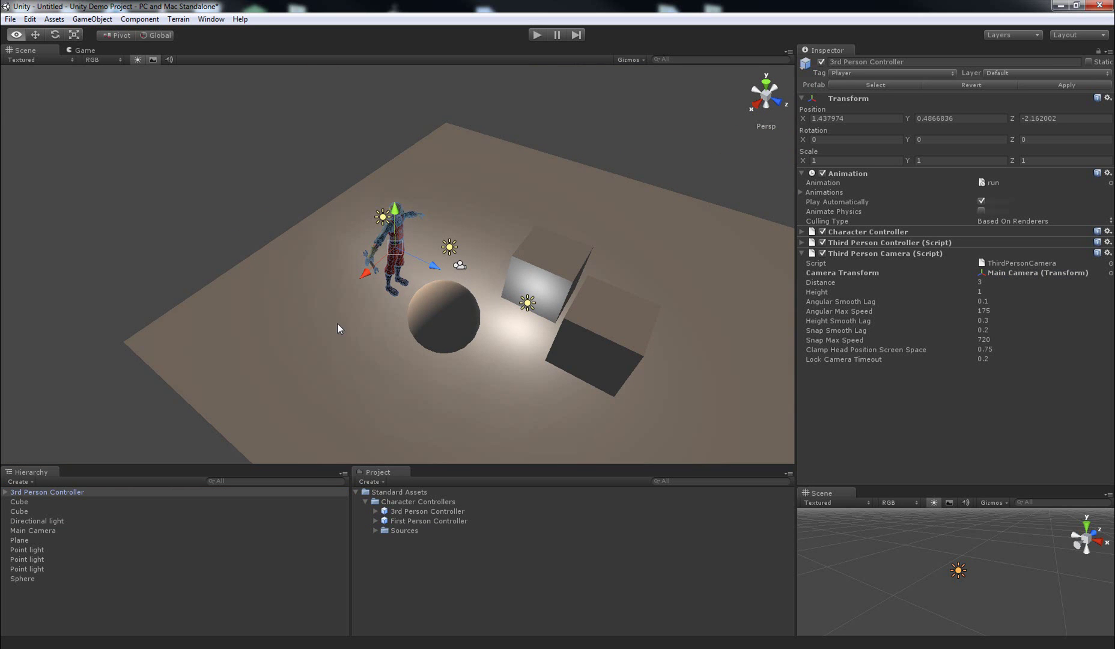
key(alt)
click(537, 34)
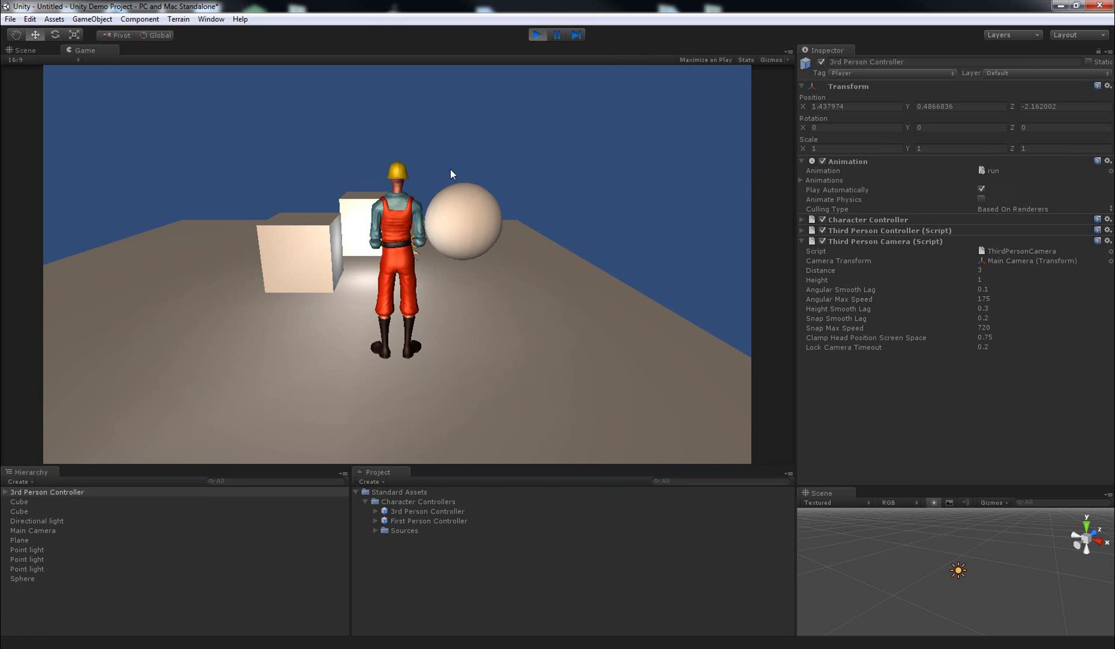
key(Left)
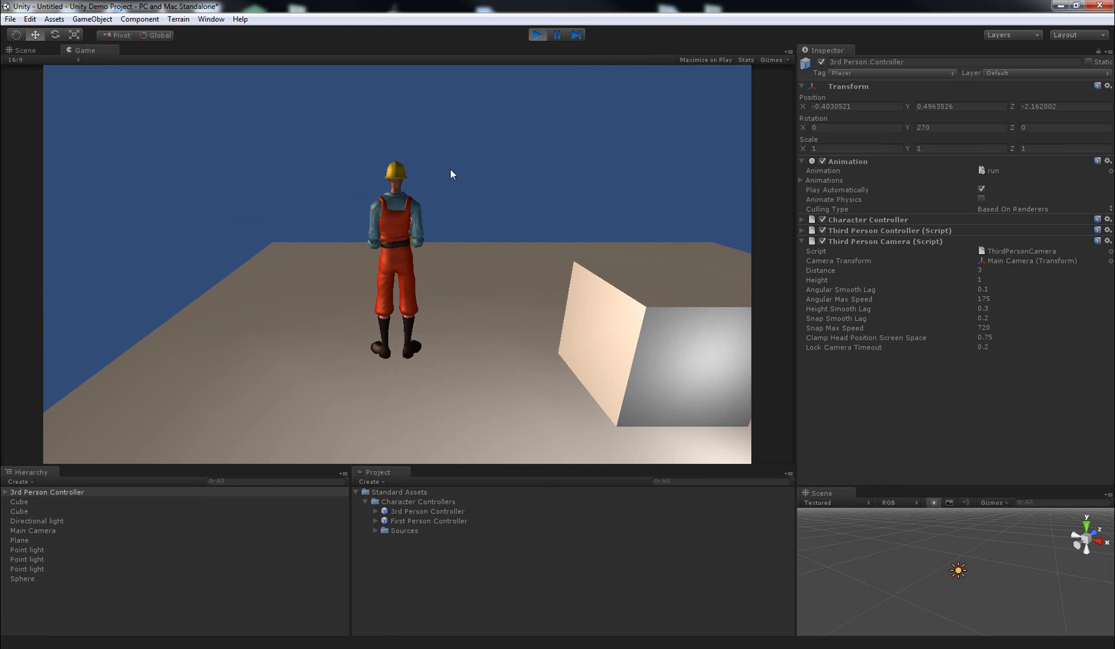
key(Right)
key(Down)
key(Right)
key(Down)
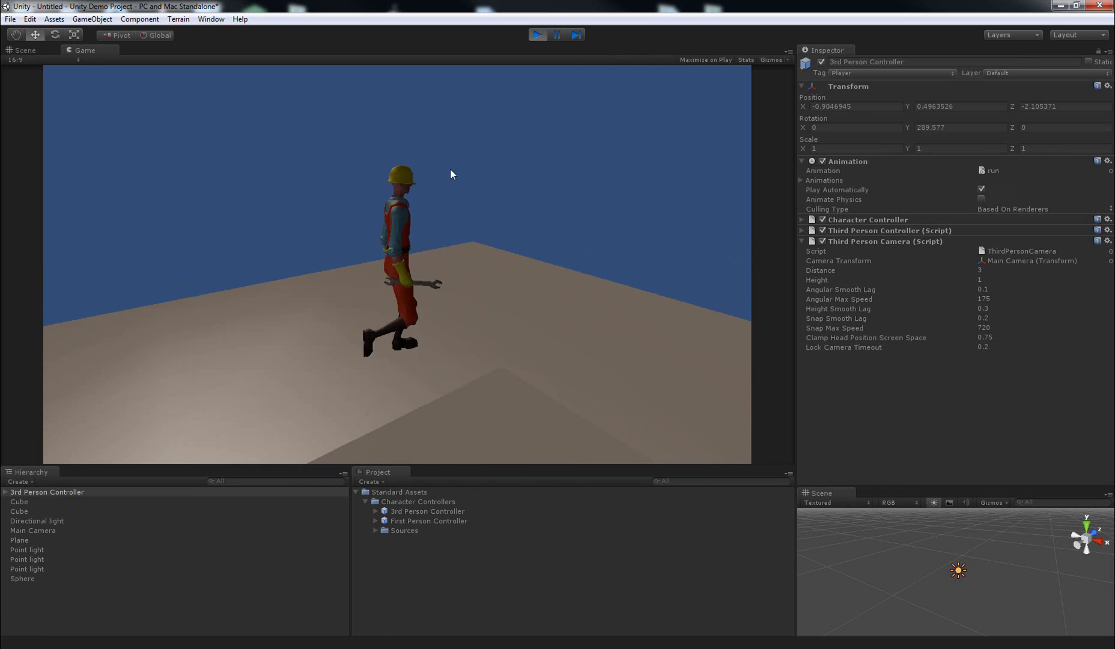
key(Left)
key(Up)
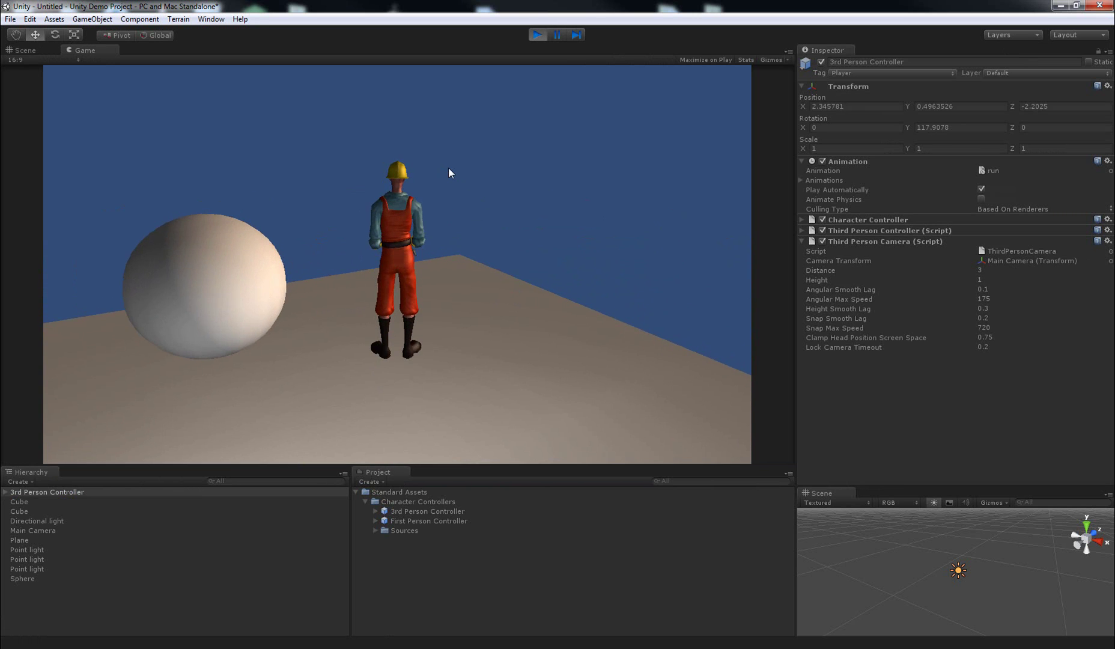
key(Left)
key(Right)
key(Down)
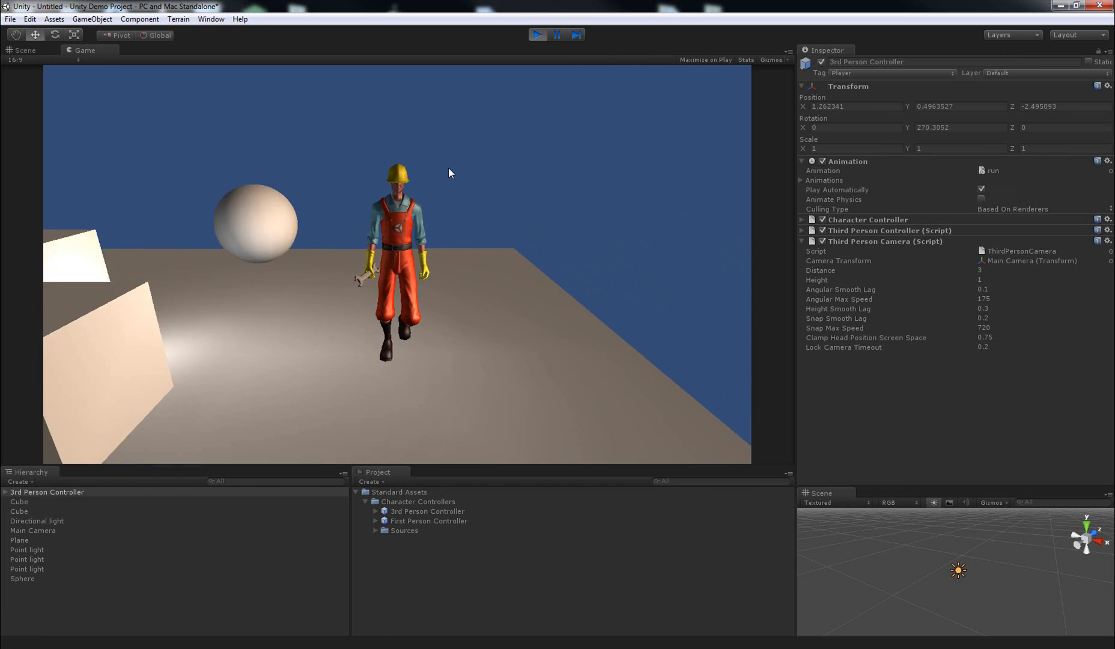
key(Left)
key(Up)
key(Right)
key(Down)
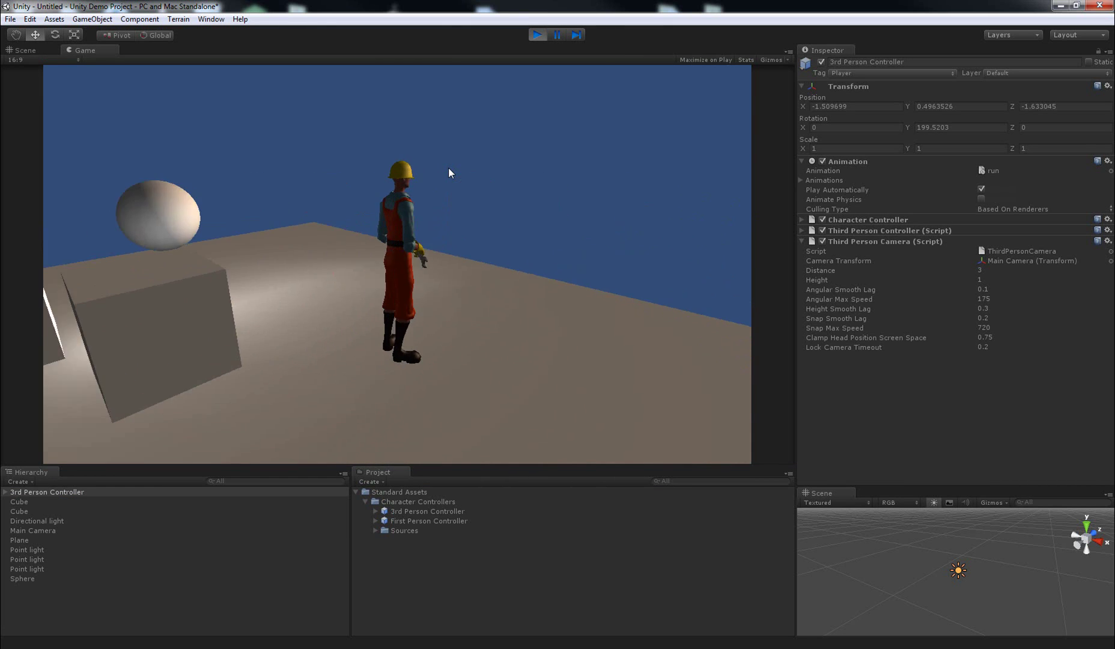
key(Down)
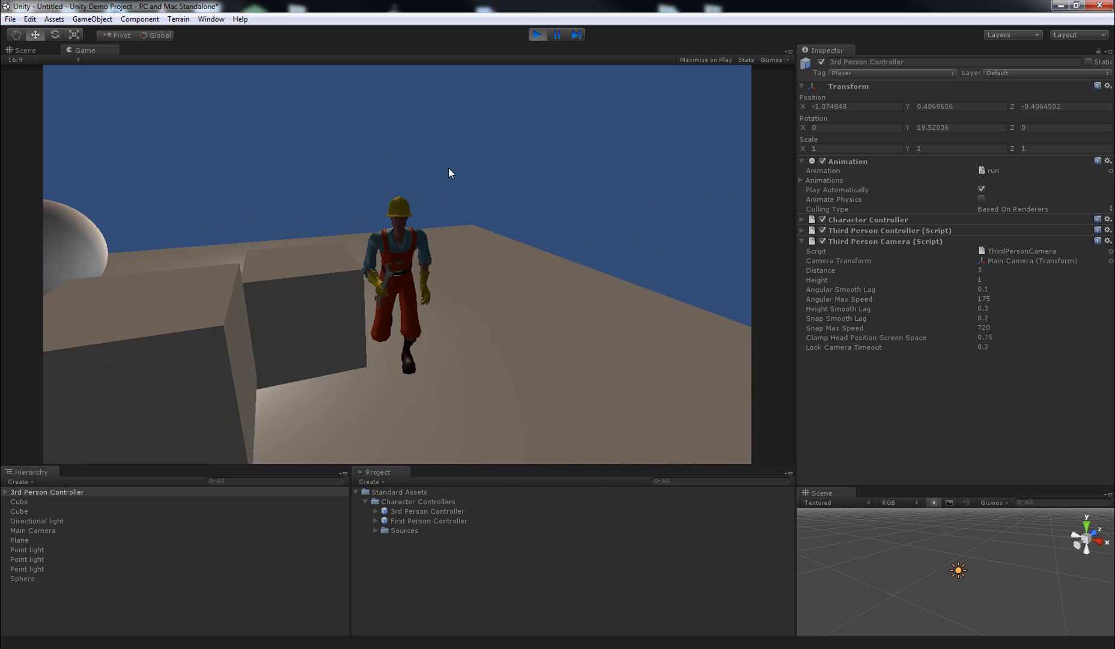
key(Down)
key(Left)
key(Left)
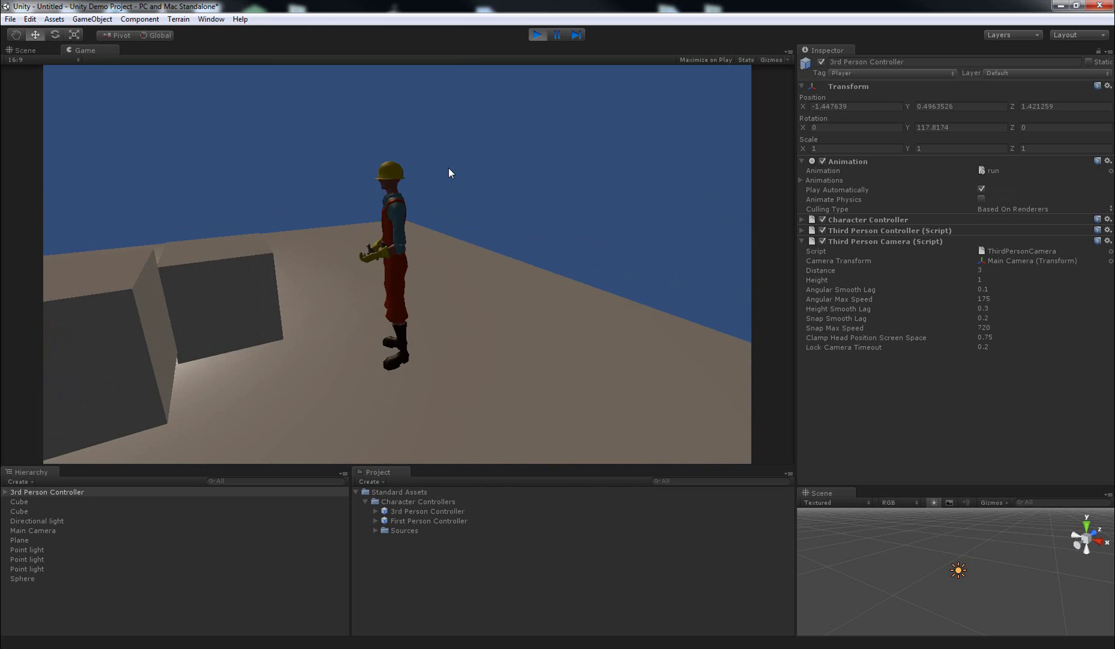
Step: Test the third-person character's jump, then move it around and past the two cubes
key(Up)
key(space)
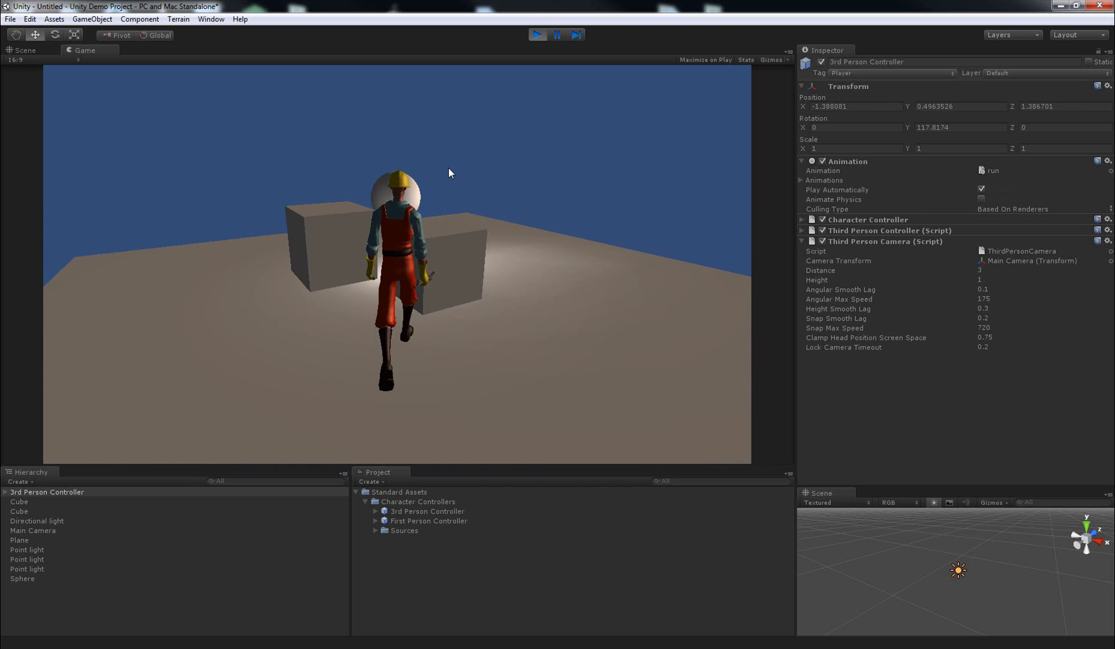
key(space)
key(Right)
key(Left)
key(Left)
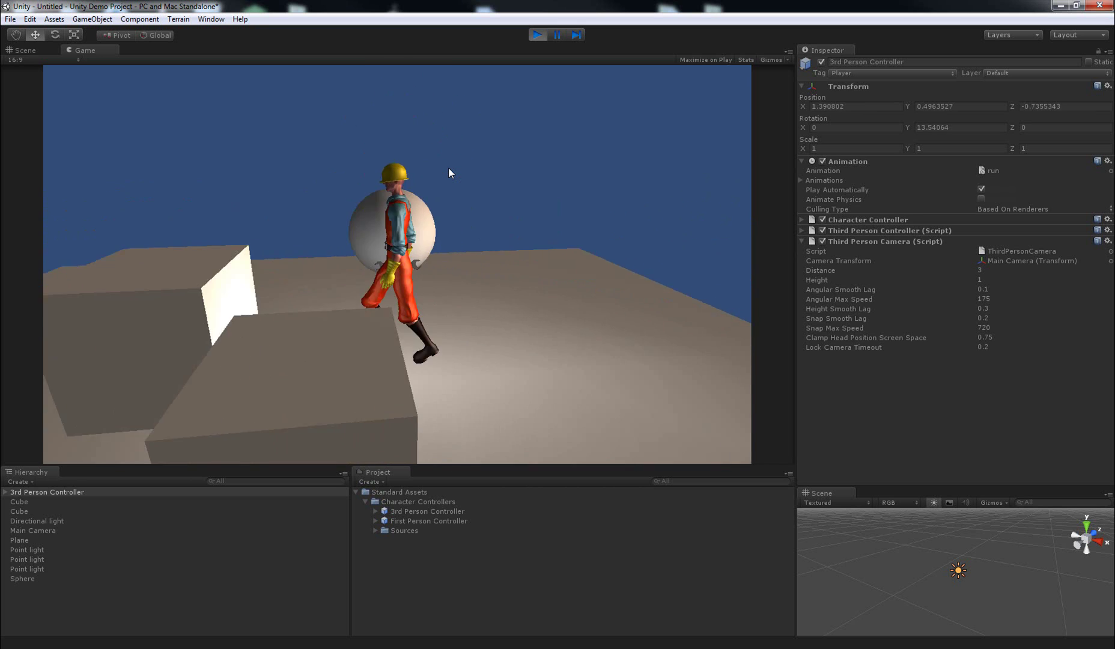
key(Down)
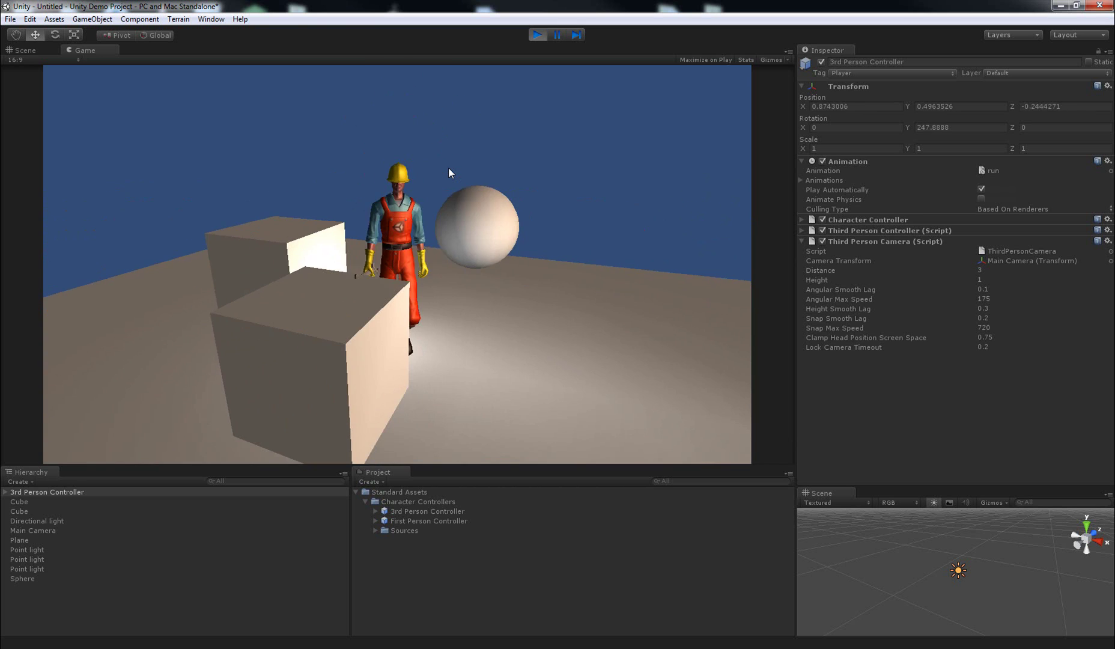
key(Up)
key(space)
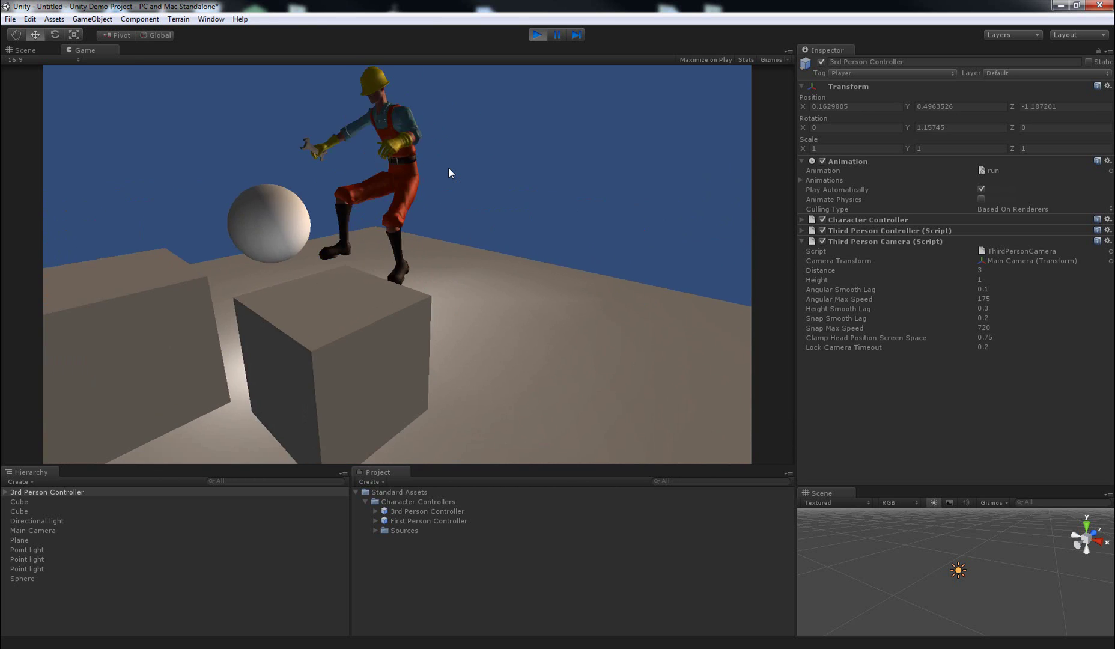
key(Right)
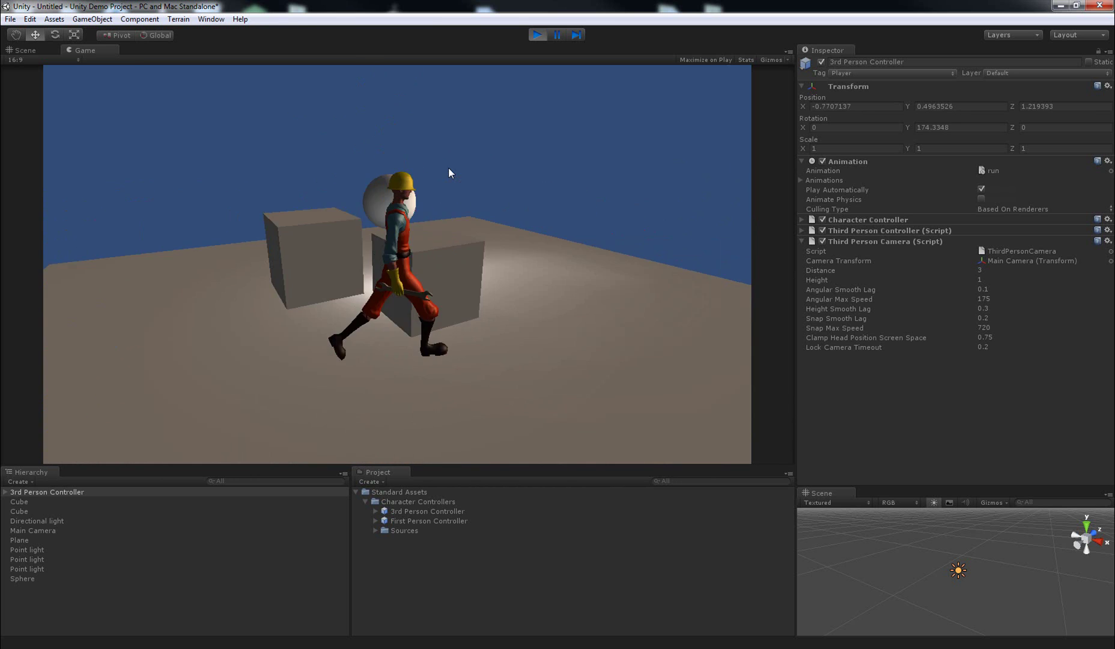
key(Left)
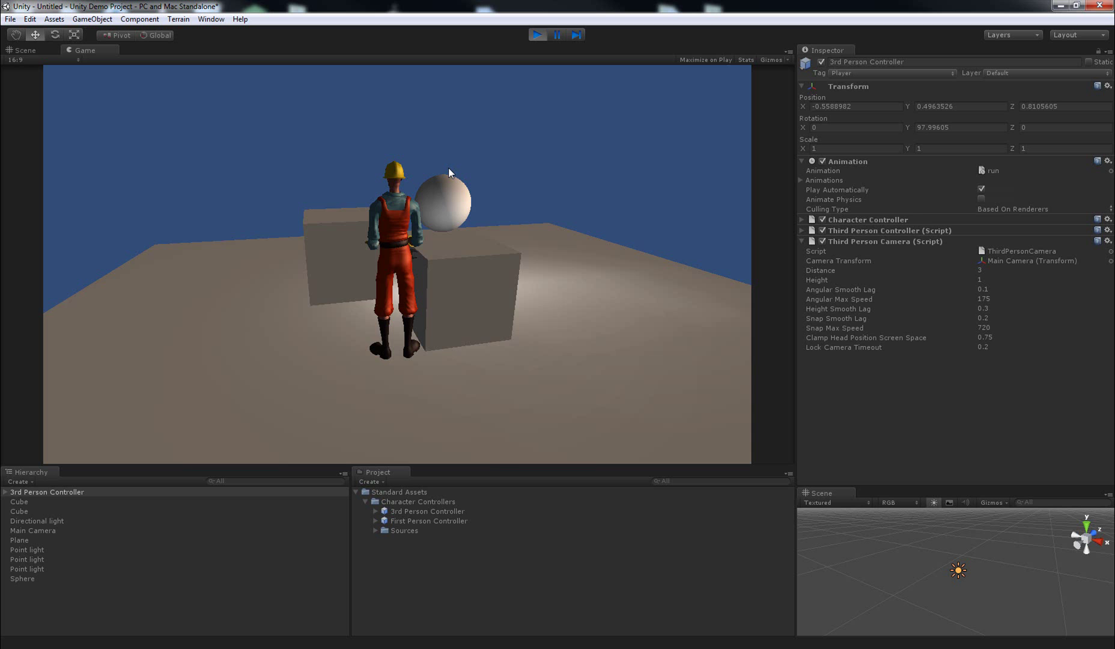
key(Left)
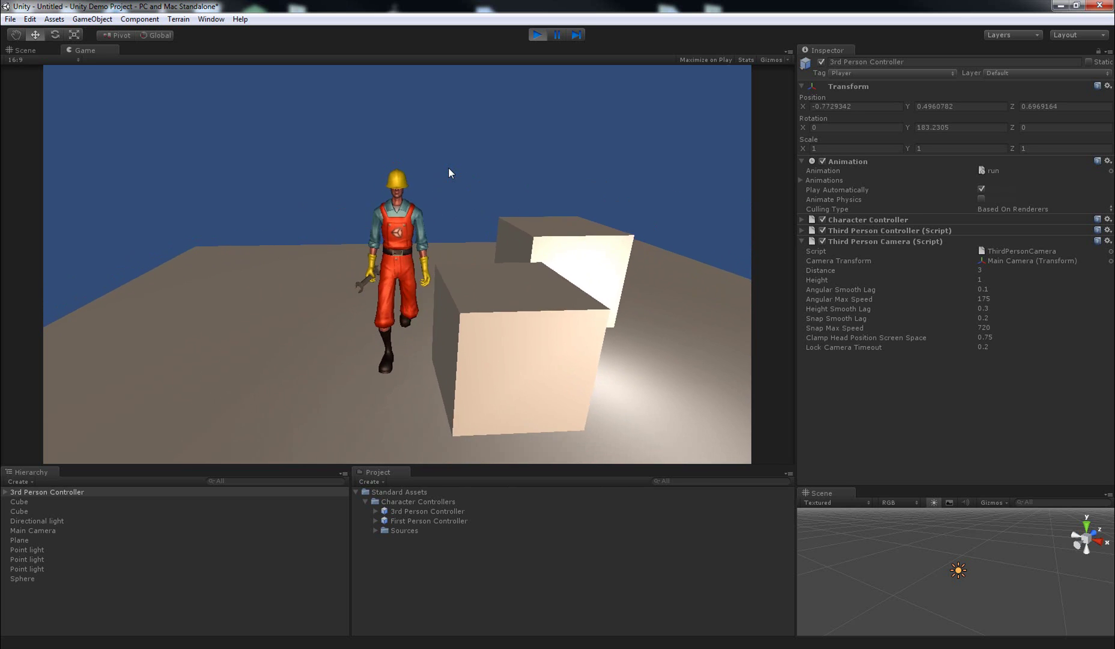
key(Down)
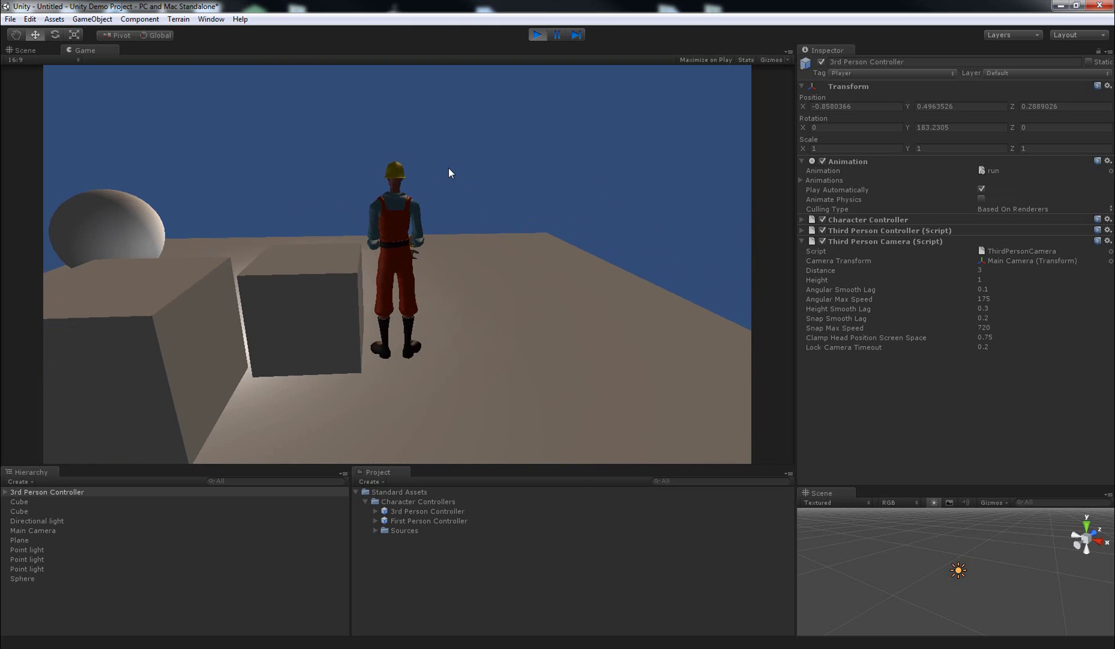
key(Down)
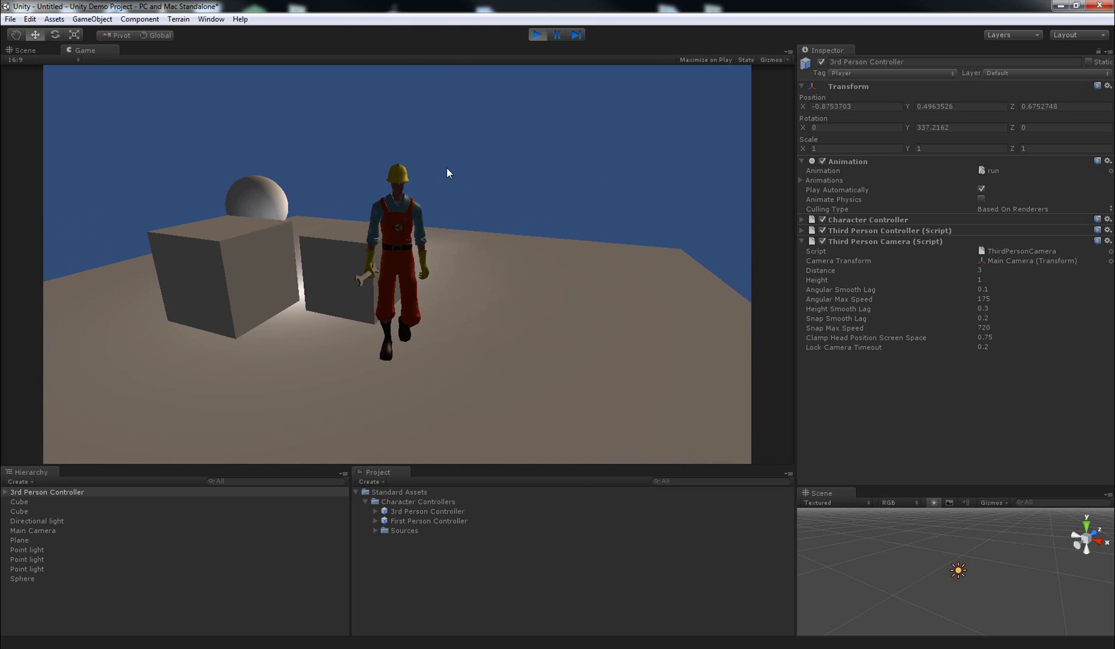
Step: Jump the character onto a cube, walk it back down to the plane, and stop play mode
key(Right)
key(Left)
key(space)
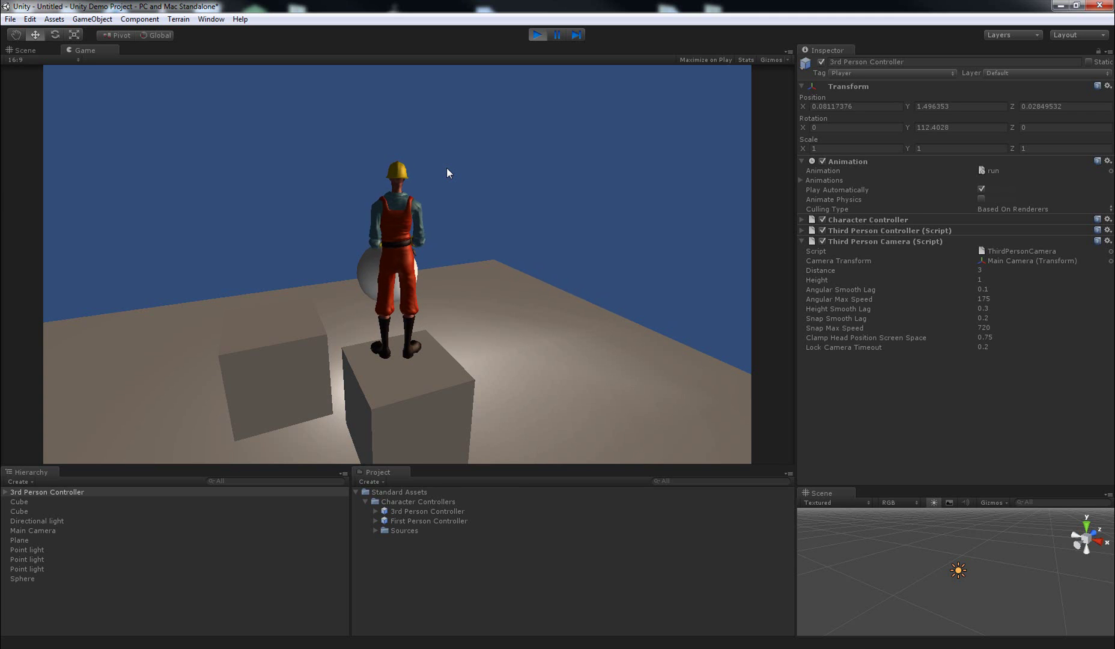
key(Down)
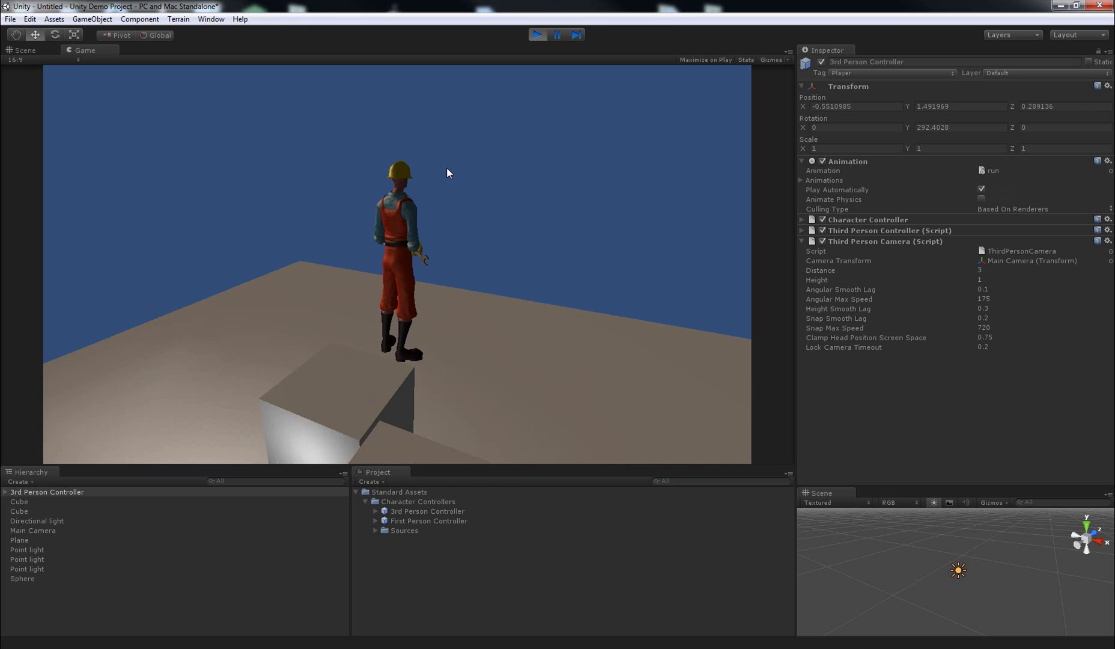
key(Down)
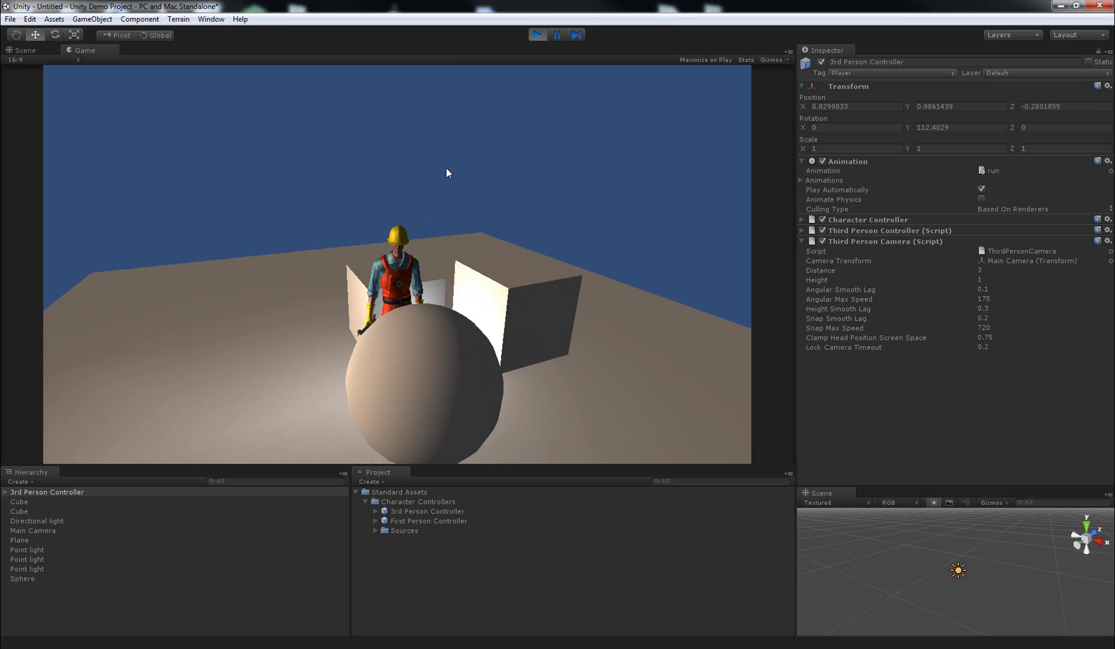
key(space)
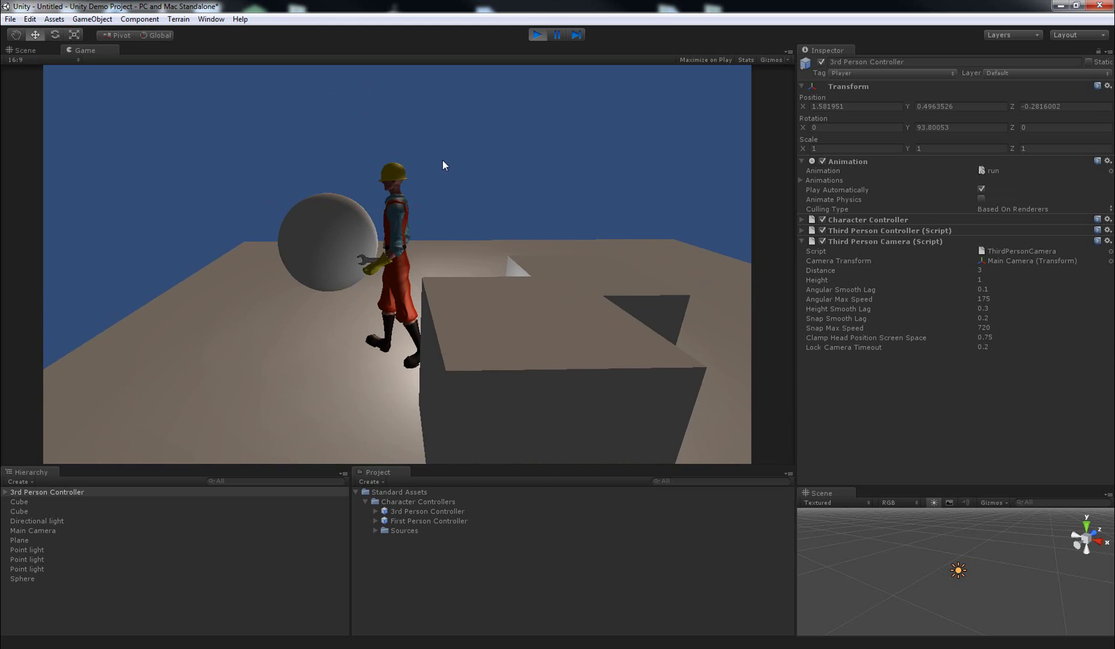
click(538, 34)
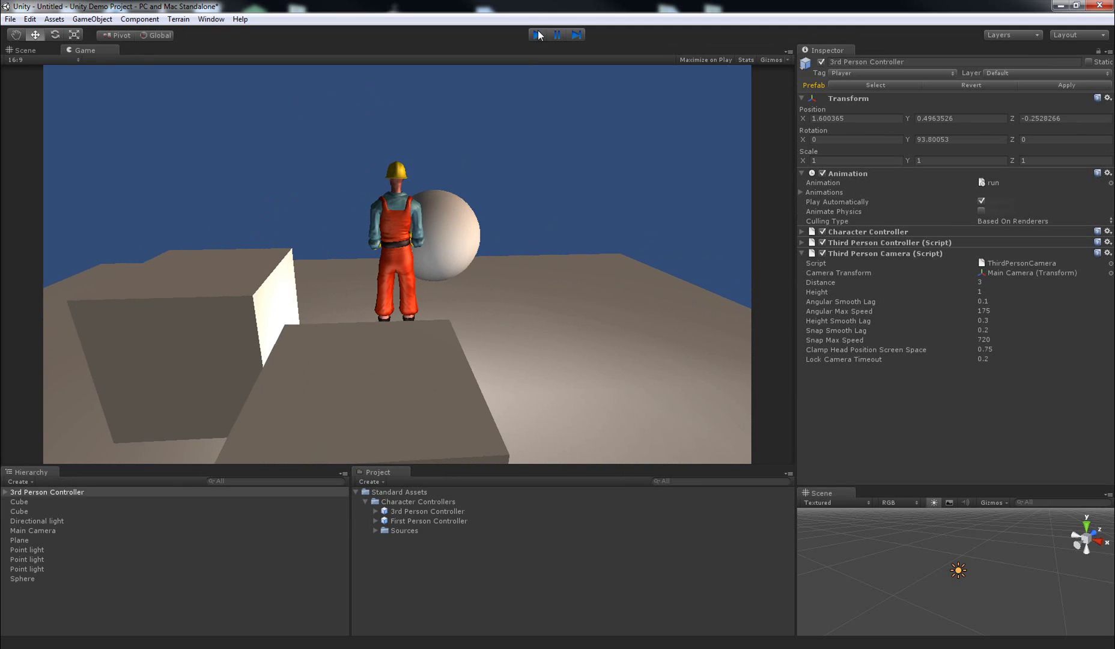
Step: Delete the 3rd Person Controller from the scene
alt+drag(567, 313, 501, 332)
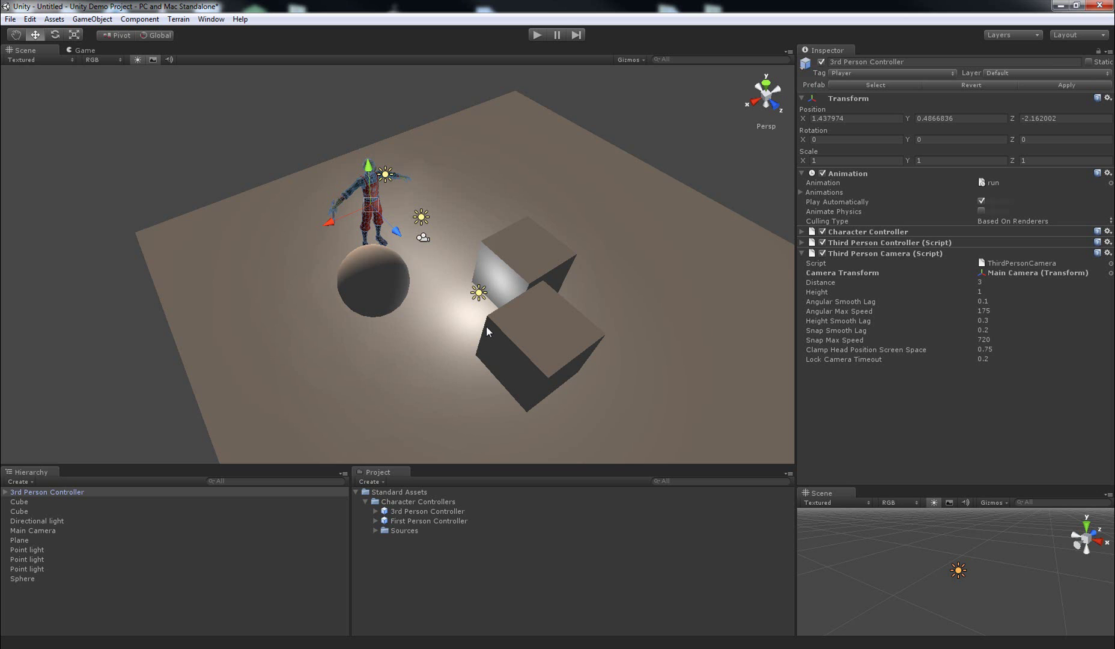
click(15, 510)
click(50, 492)
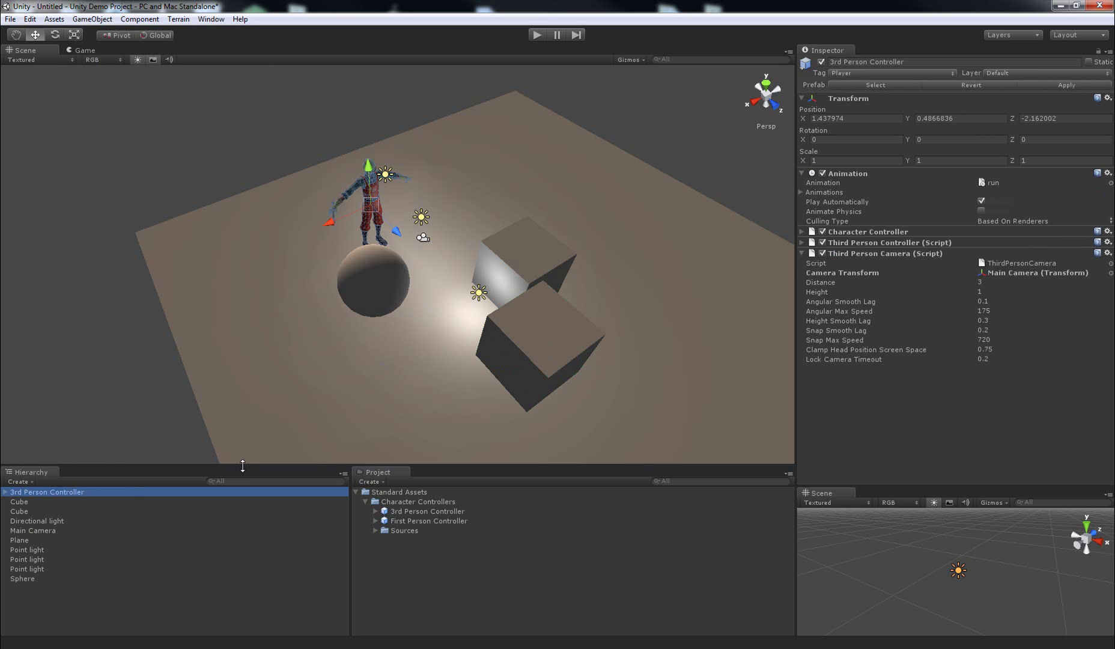
key(Delete)
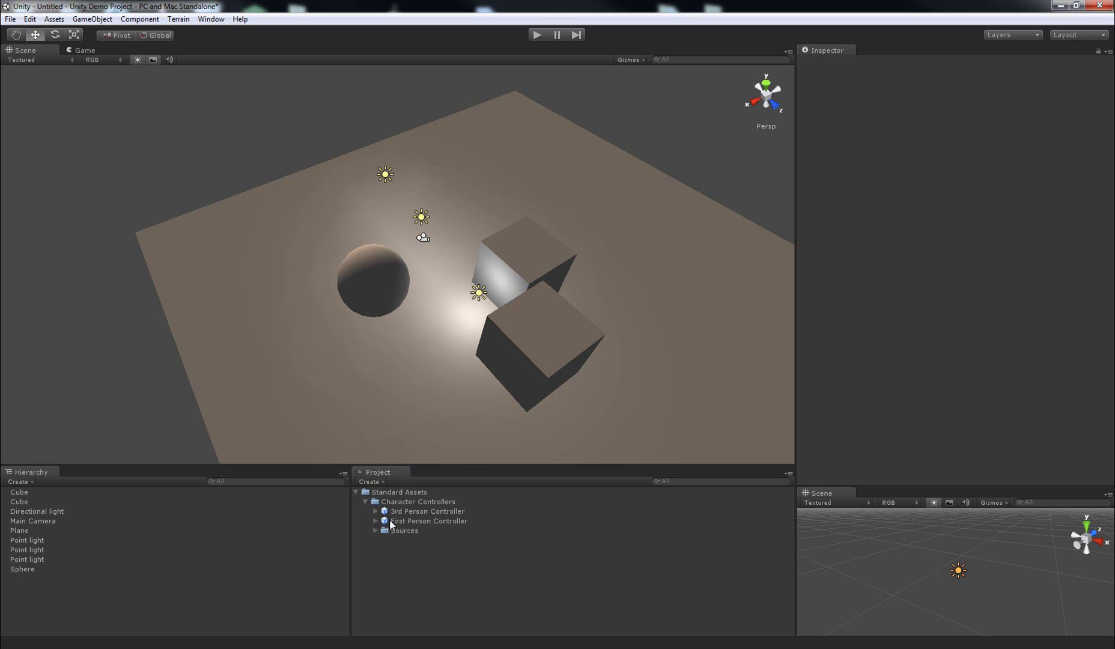
Step: Place the First Person Controller prefab on the plane at about X 2.25, Z 0.42 and raise it to about Y 0.69
drag(390, 526, 420, 375)
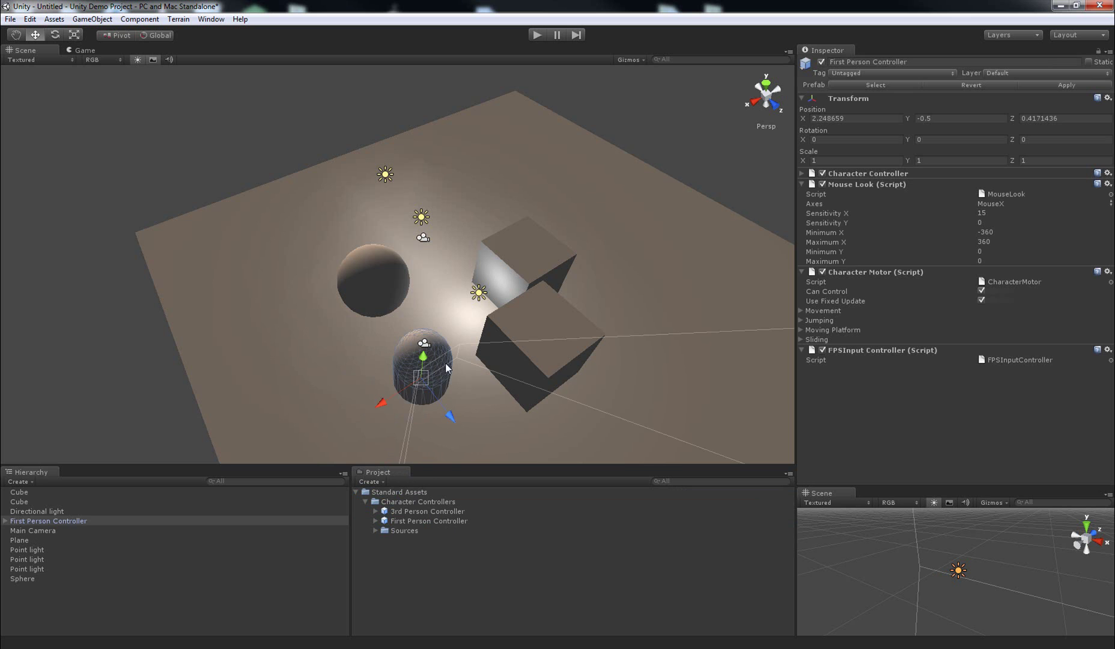
right_drag(447, 338, 505, 238)
key(w)
key(s)
right_drag(505, 173, 489, 157)
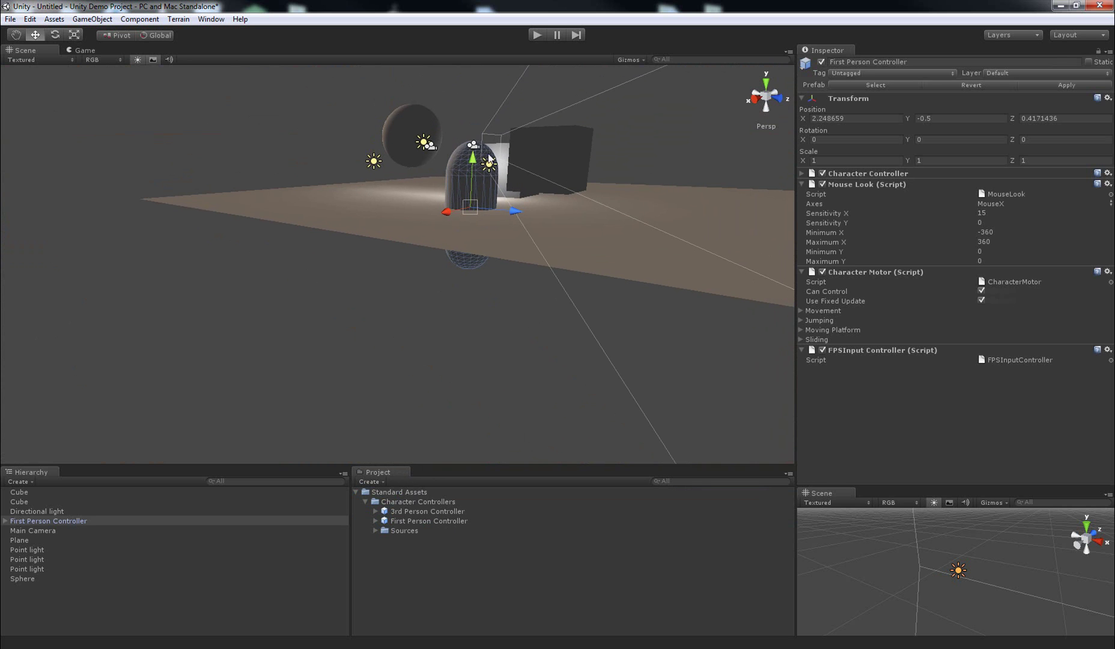
drag(474, 160, 476, 87)
right_drag(474, 88, 450, 302)
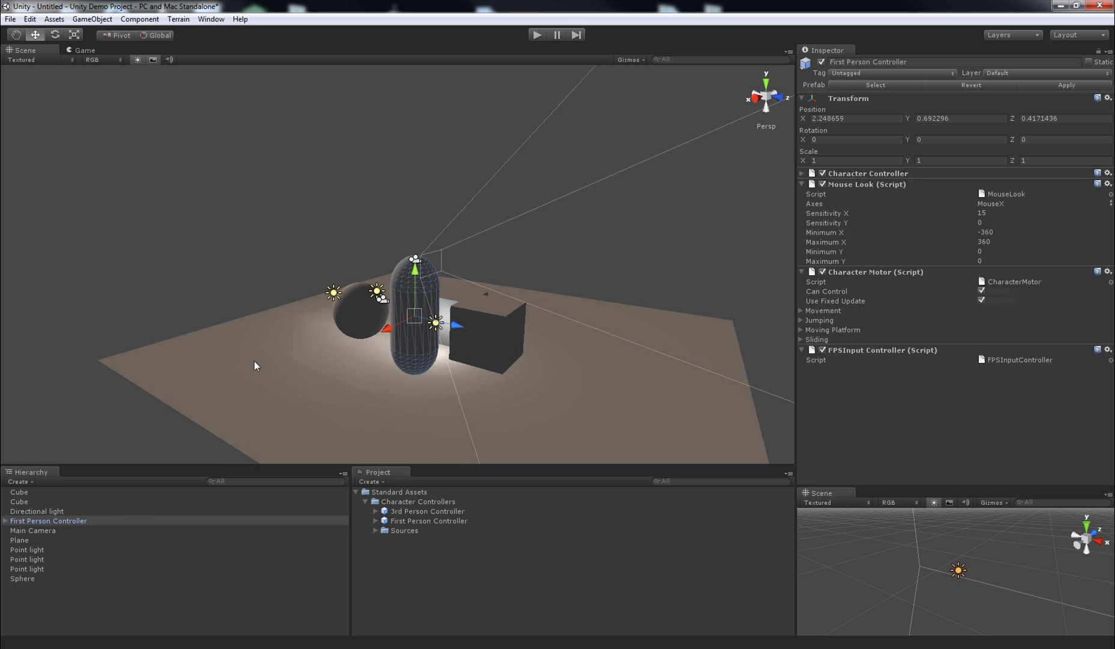
Step: Inspect the Main Camera nested in the First Person Controller, and delete the scene's separate Main Camera
click(5, 521)
click(44, 540)
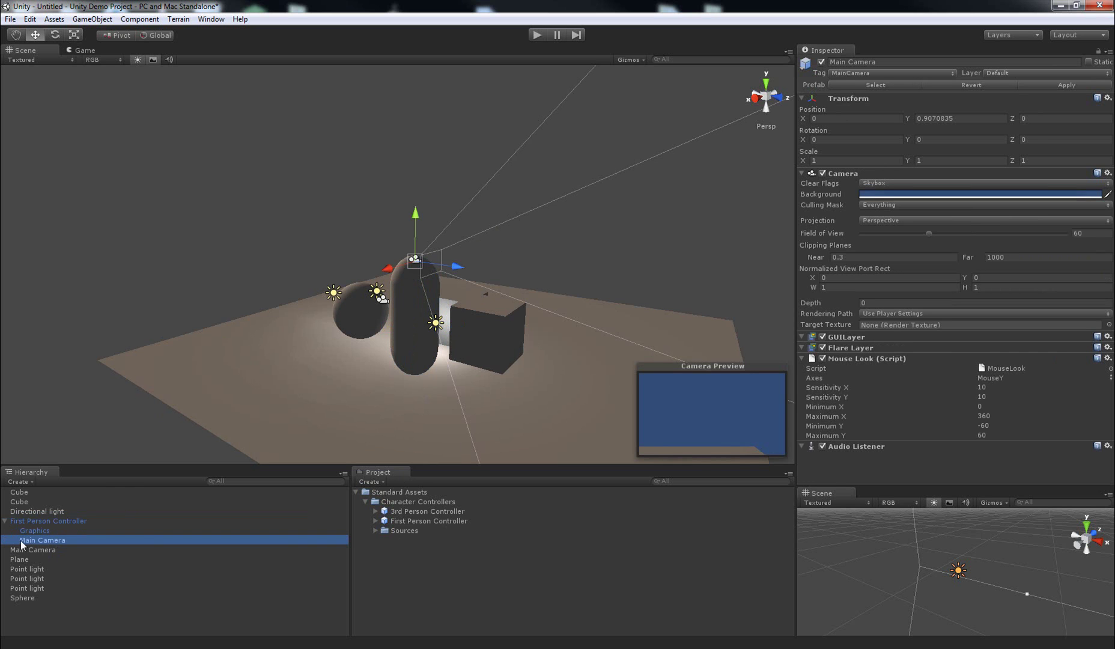
click(4, 520)
click(26, 530)
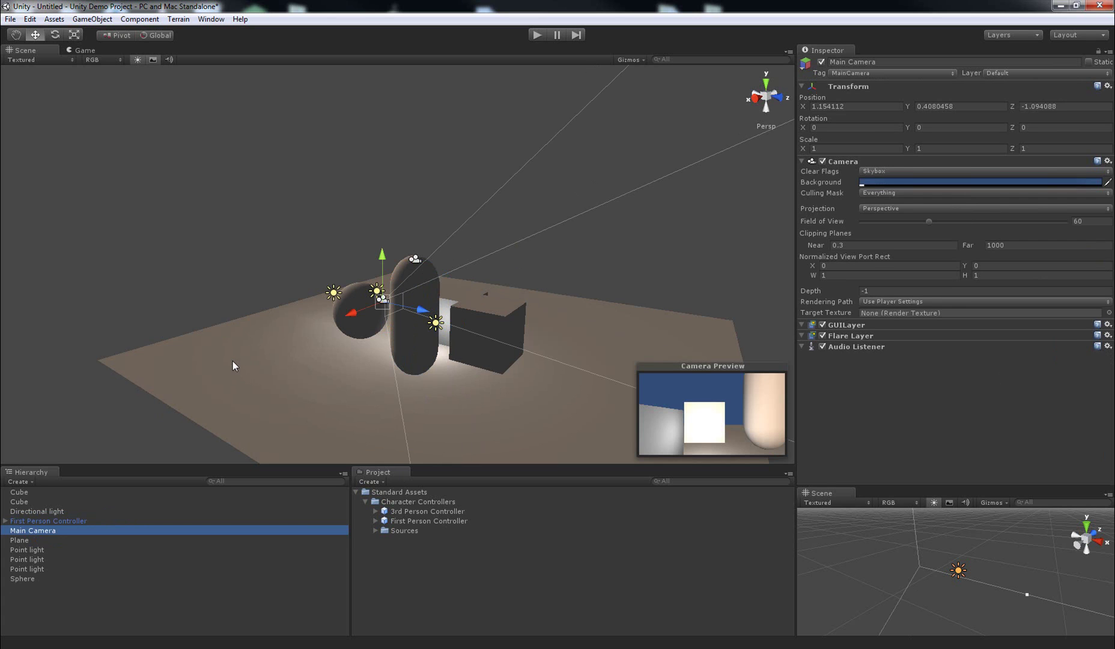
key(Delete)
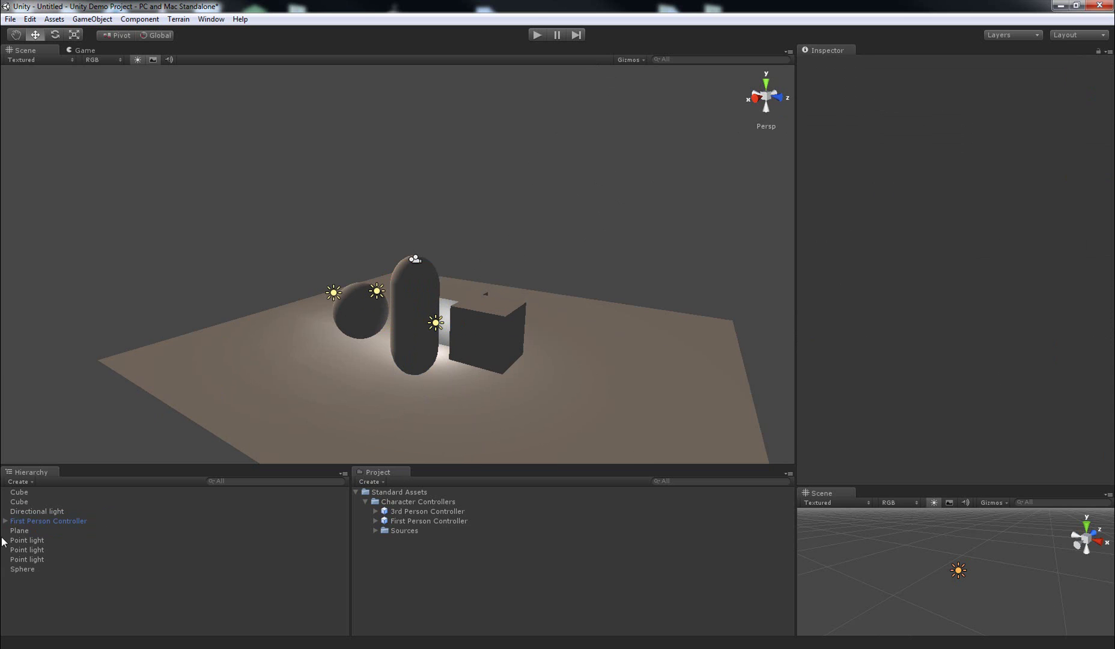
Step: Enter play mode with the First Person Controller selected and walk it around the sphere to the far side of the cubes
click(12, 521)
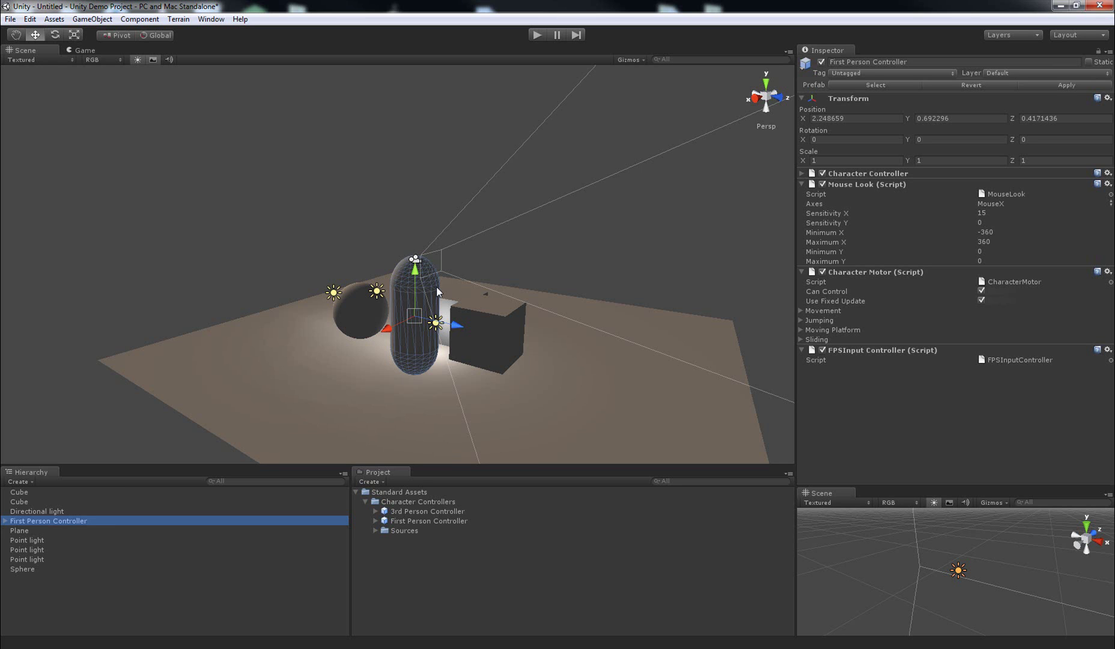
click(537, 34)
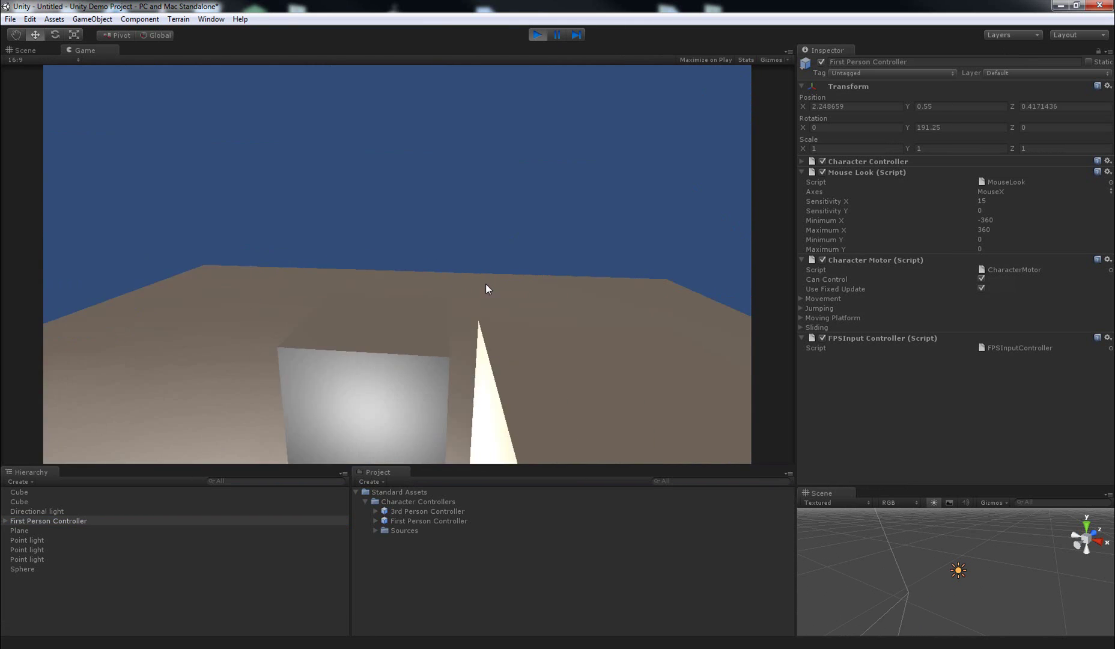
key(s)
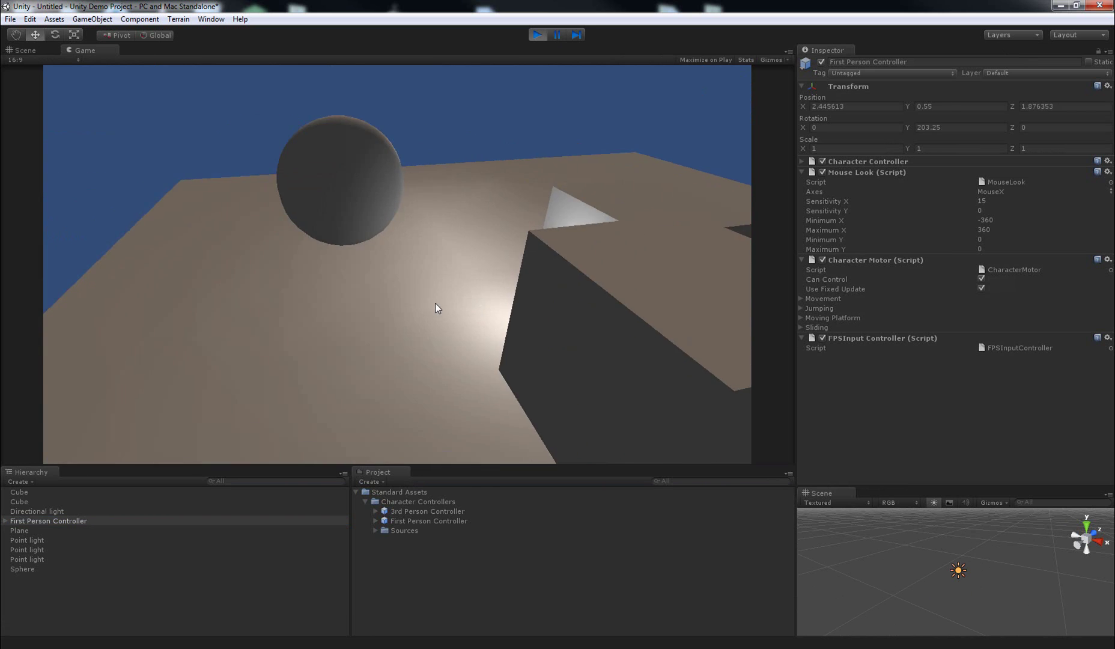
key(a)
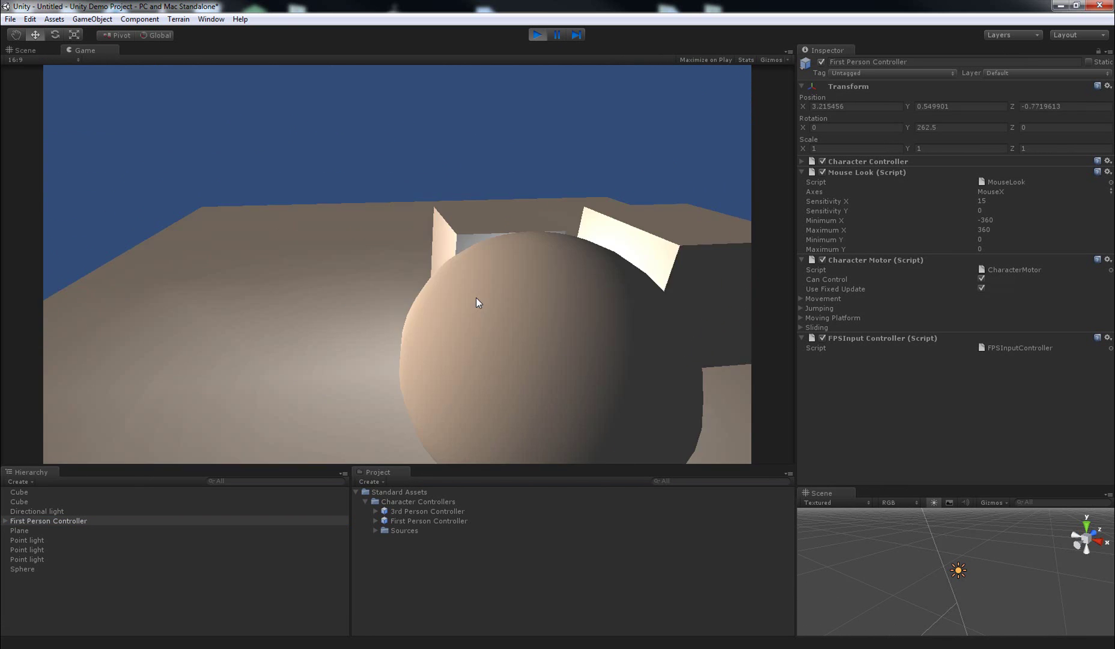
key(d)
key(d)
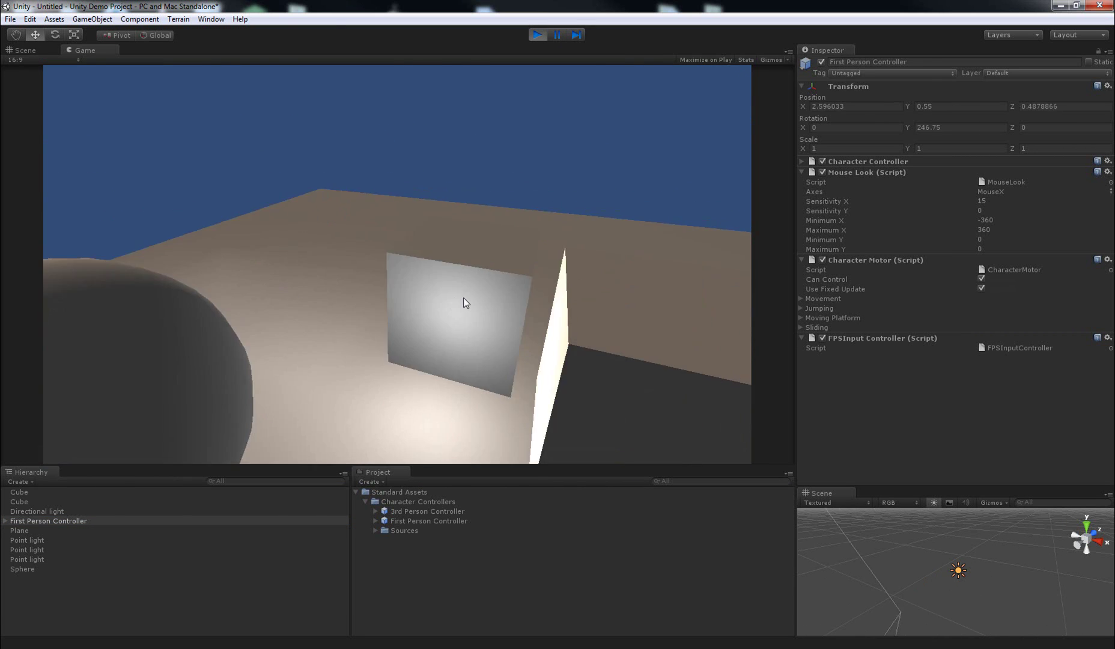
key(d)
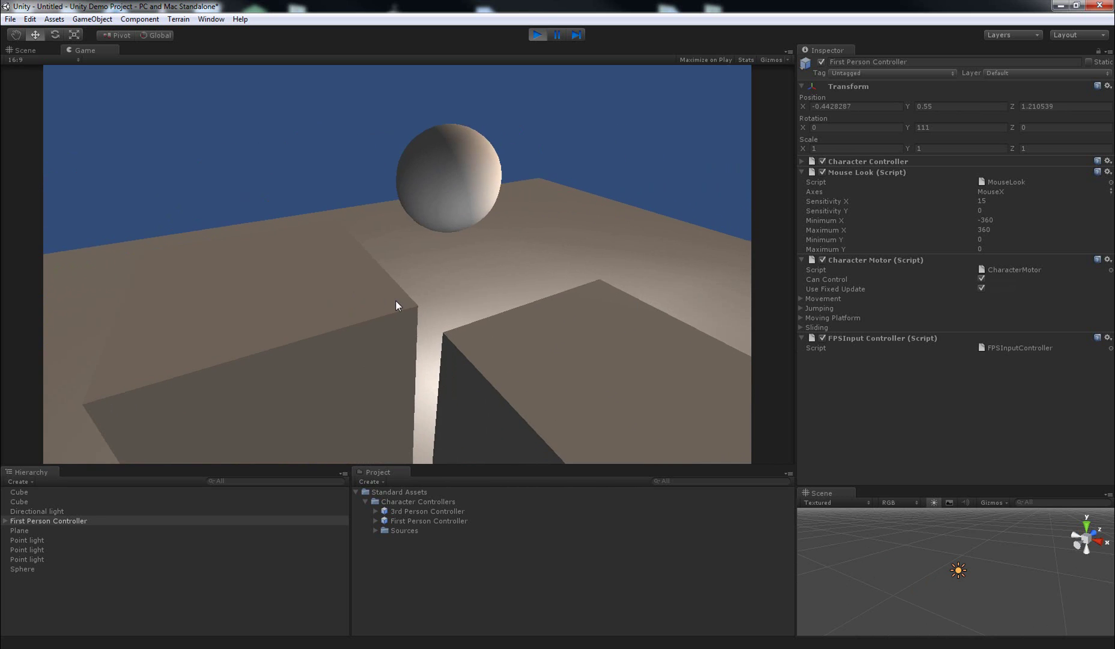
Step: Test backing up, sidestepping both ways and jumping with the first-person character behind the two cubes
key(s)
key(a)
key(d)
key(d)
key(space)
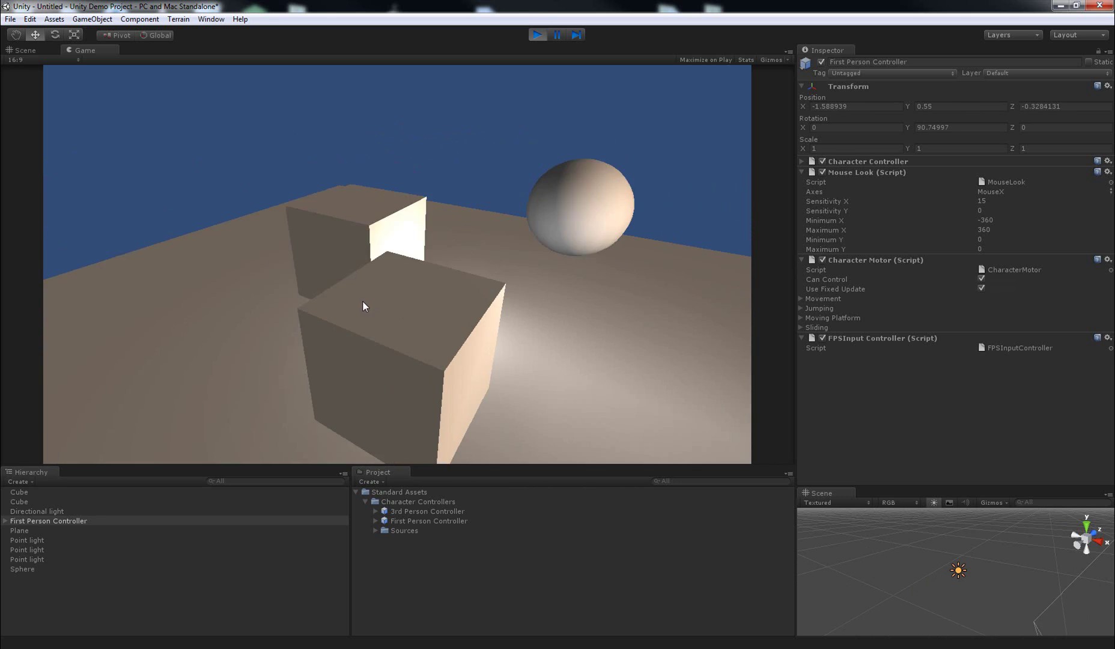
Step: Circle the first-person character around the two cubes, keeping the view turned toward them
key(a)
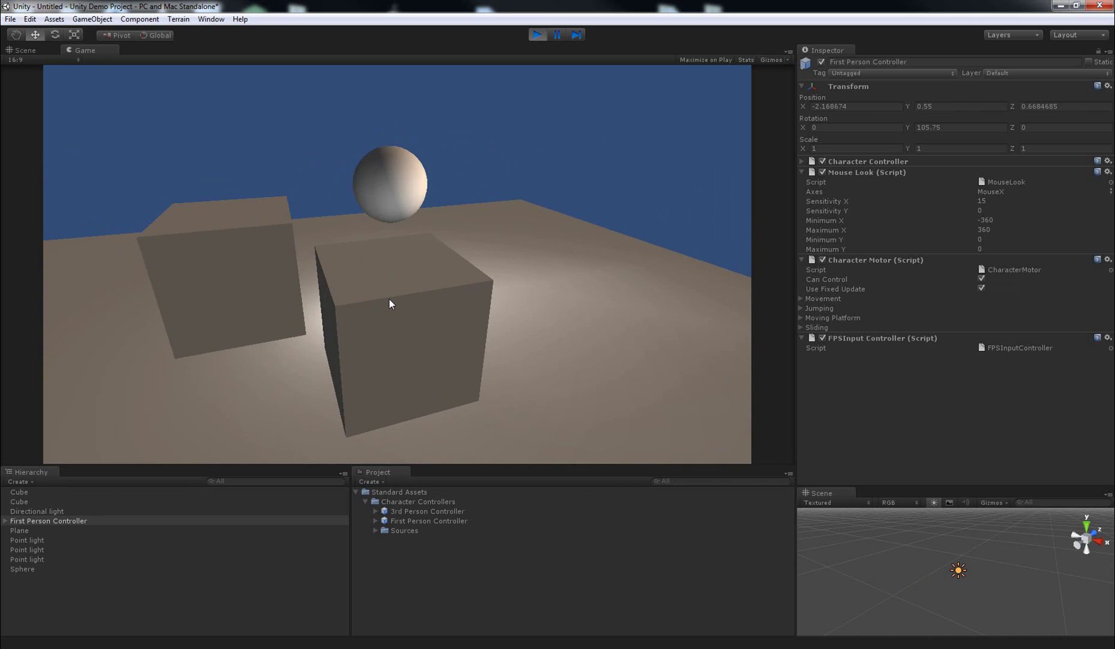
key(w)
key(w)
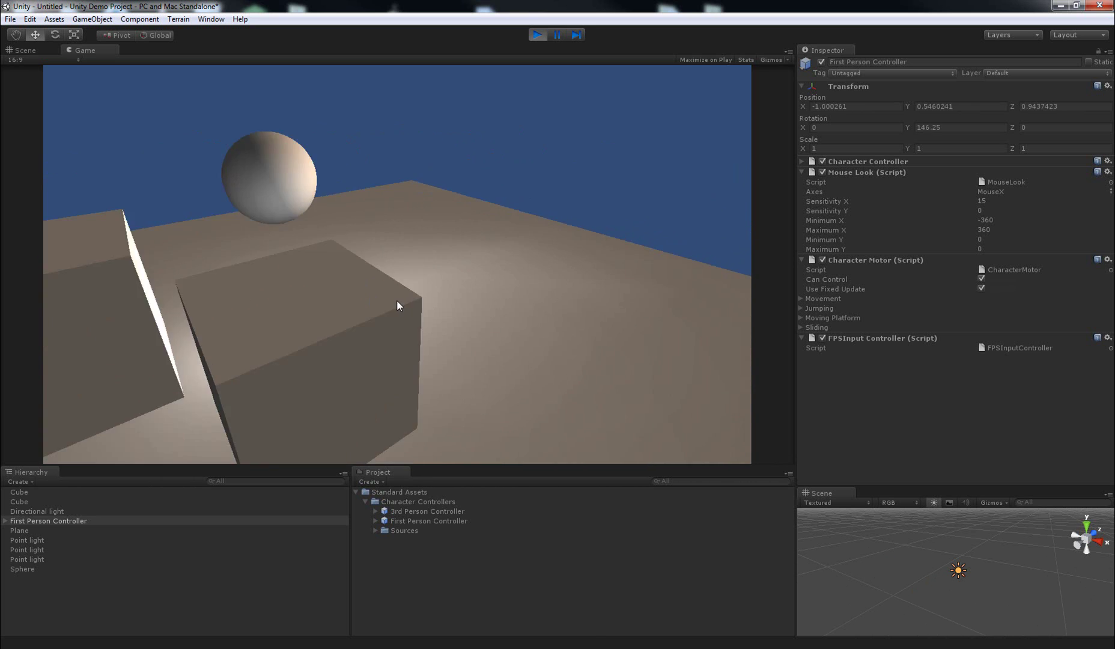
key(a)
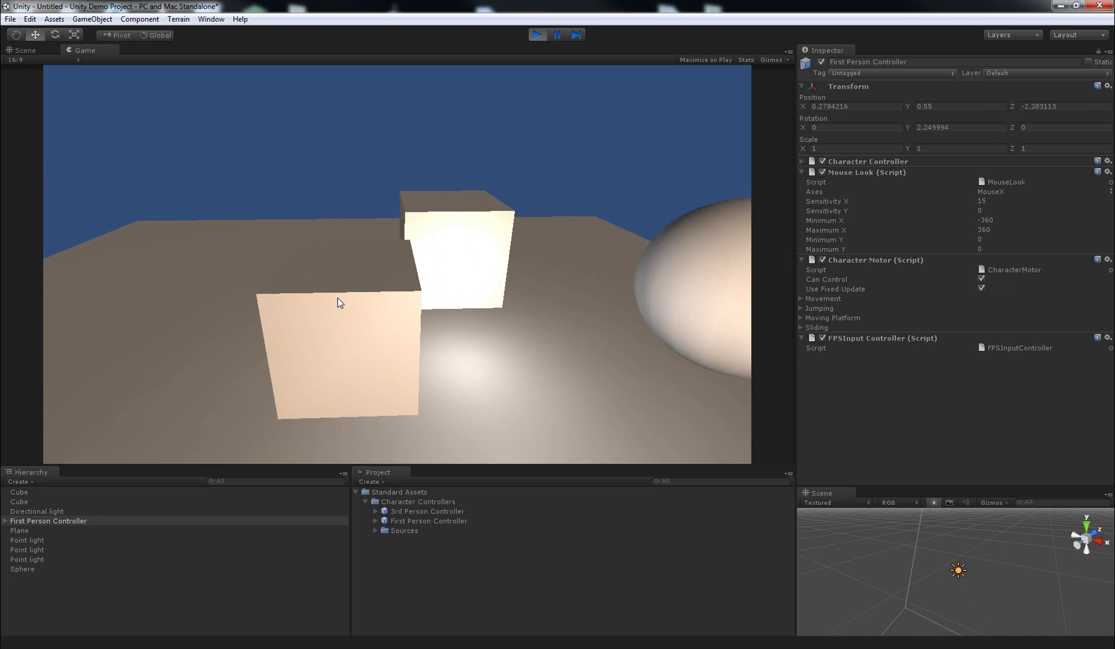
key(s)
key(a)
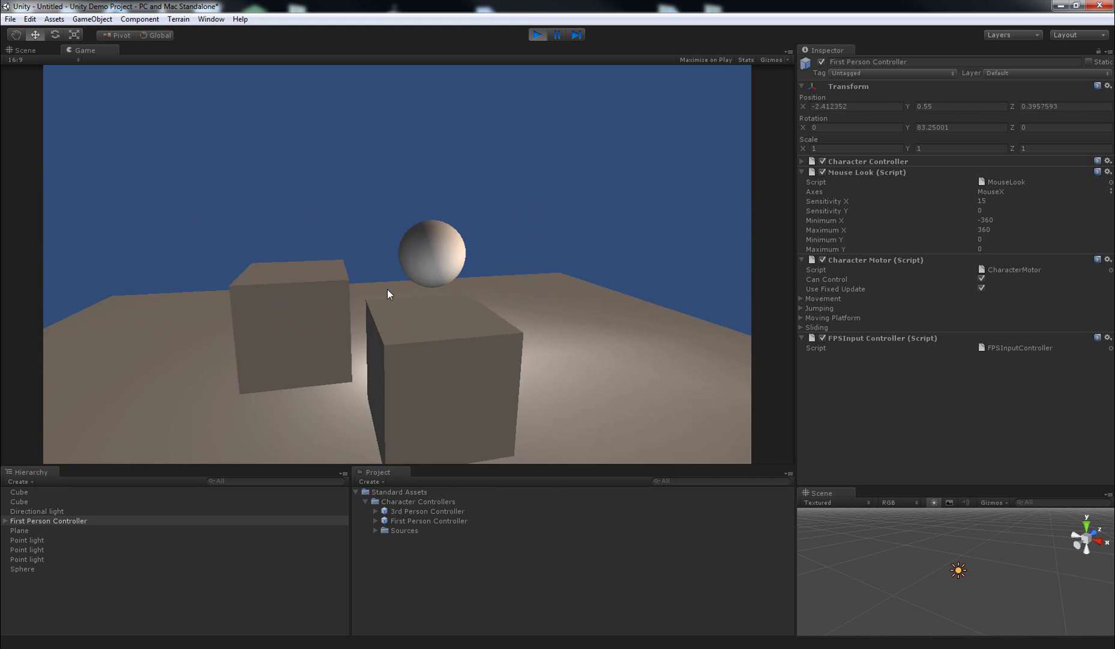
Step: Move the first-person character past the cubes to the sphere and jump it high above the plane
key(w)
key(d)
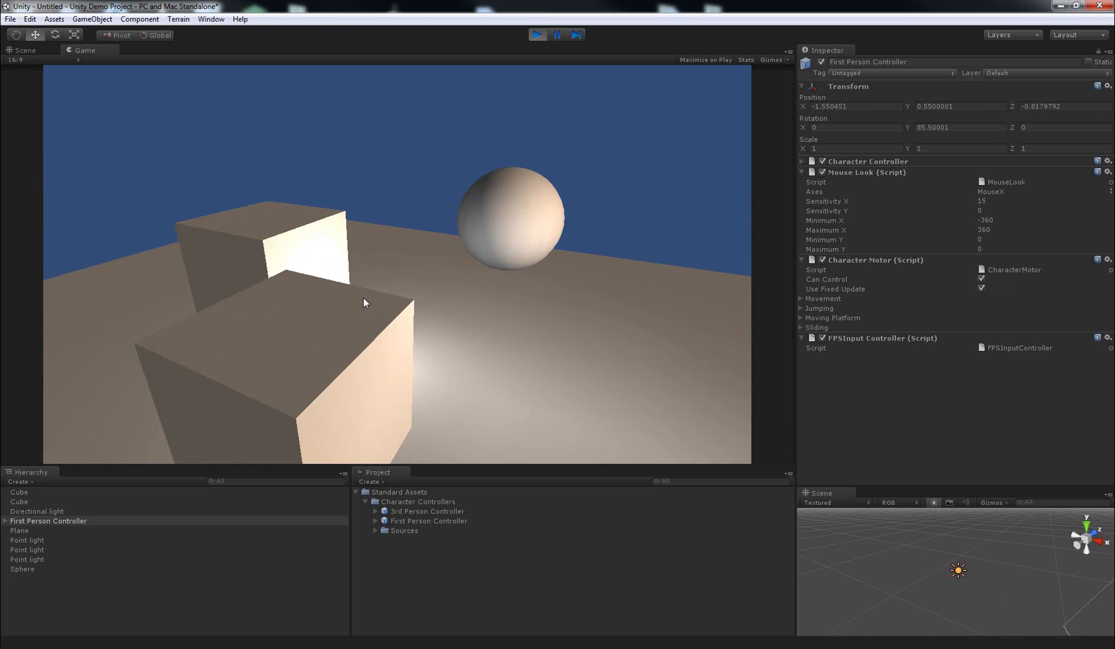
key(w)
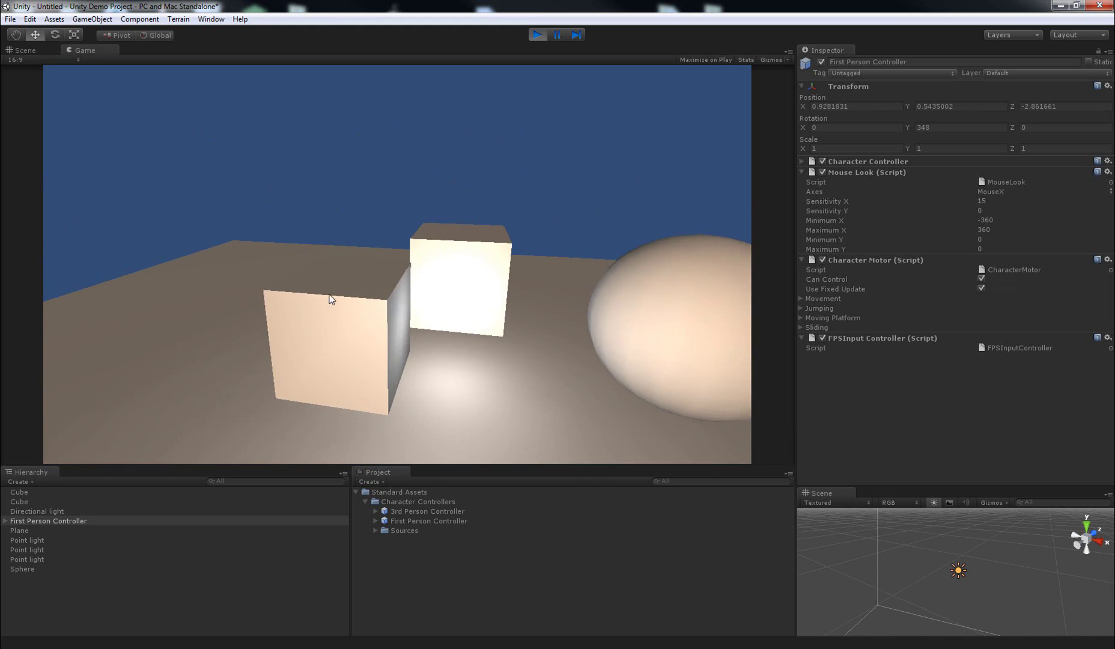
key(d)
key(d)
key(space)
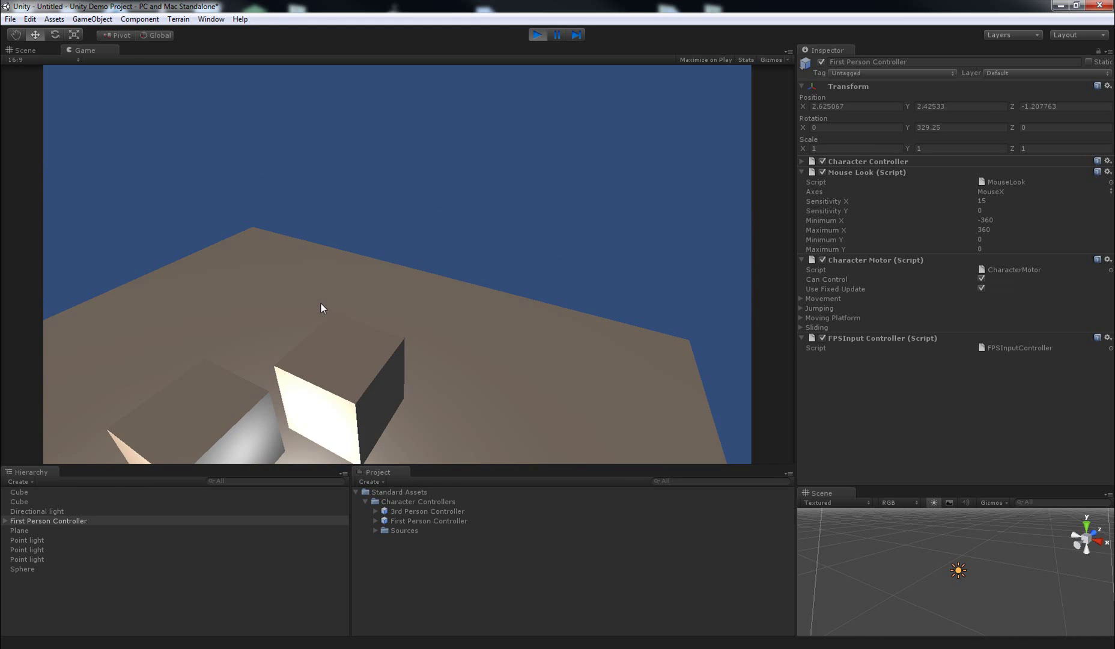
Step: Bring the character back down to the plane near the cubes, and test another jump while moving around them
key(w)
key(a)
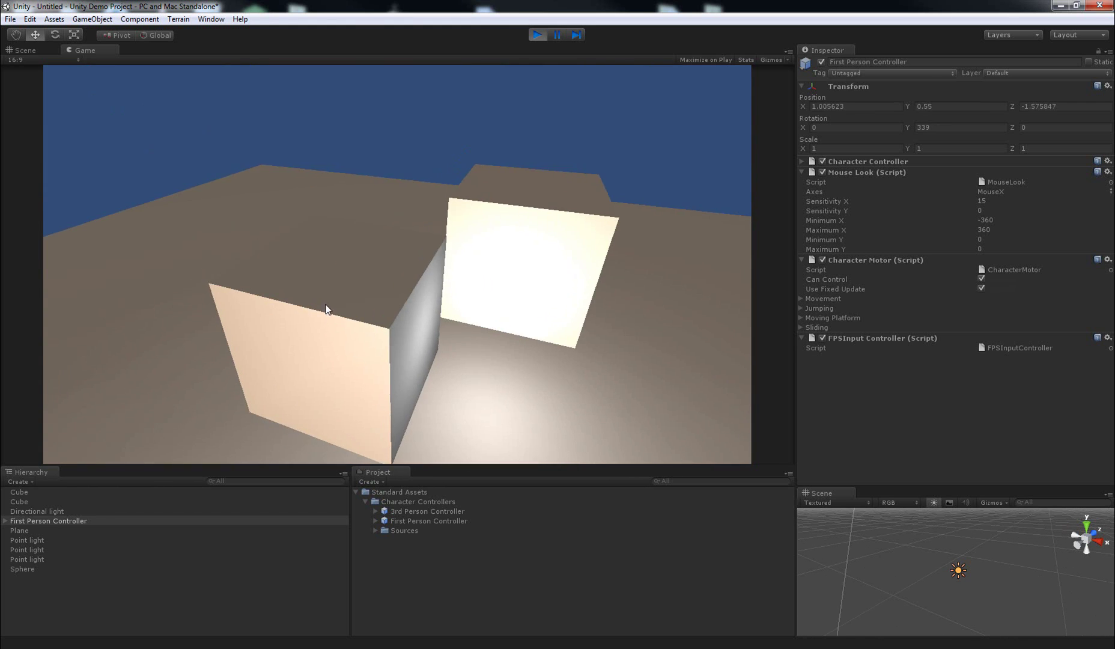
key(space)
key(d)
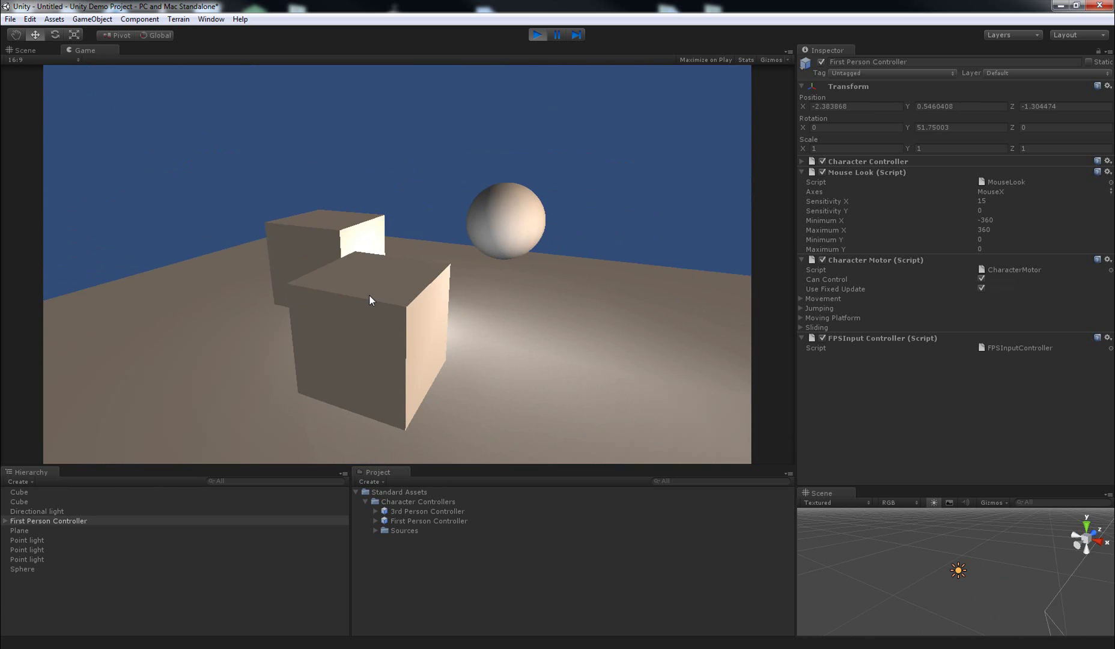
Step: Strafe the first-person character right and back left while facing the cubes and sphere
mouse_move(321, 308)
key(d)
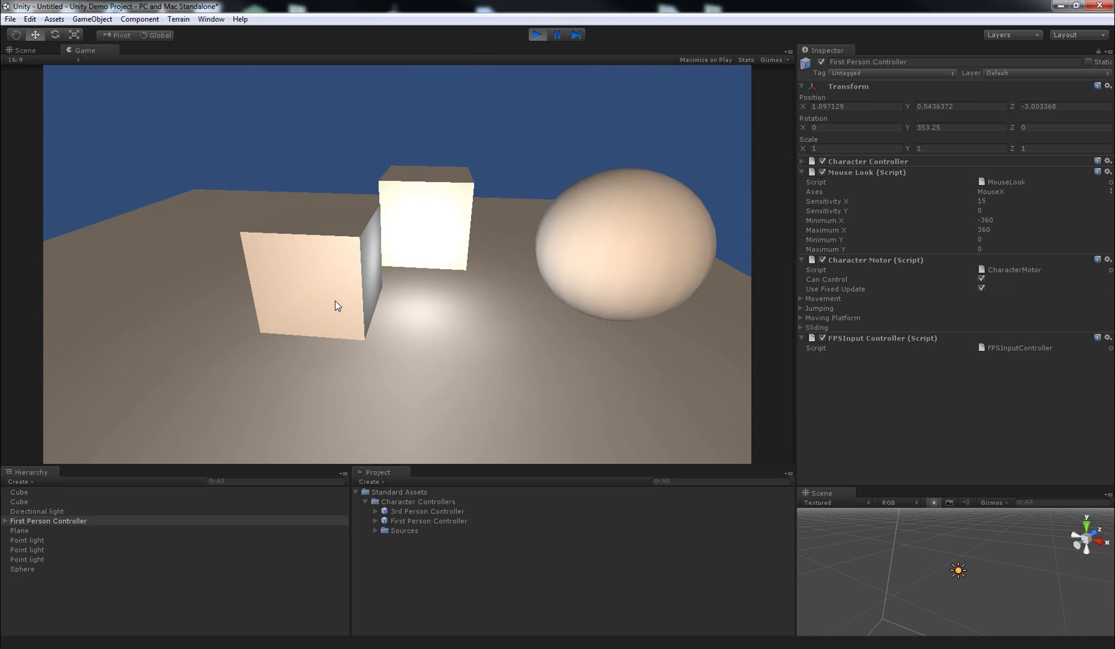
key(a)
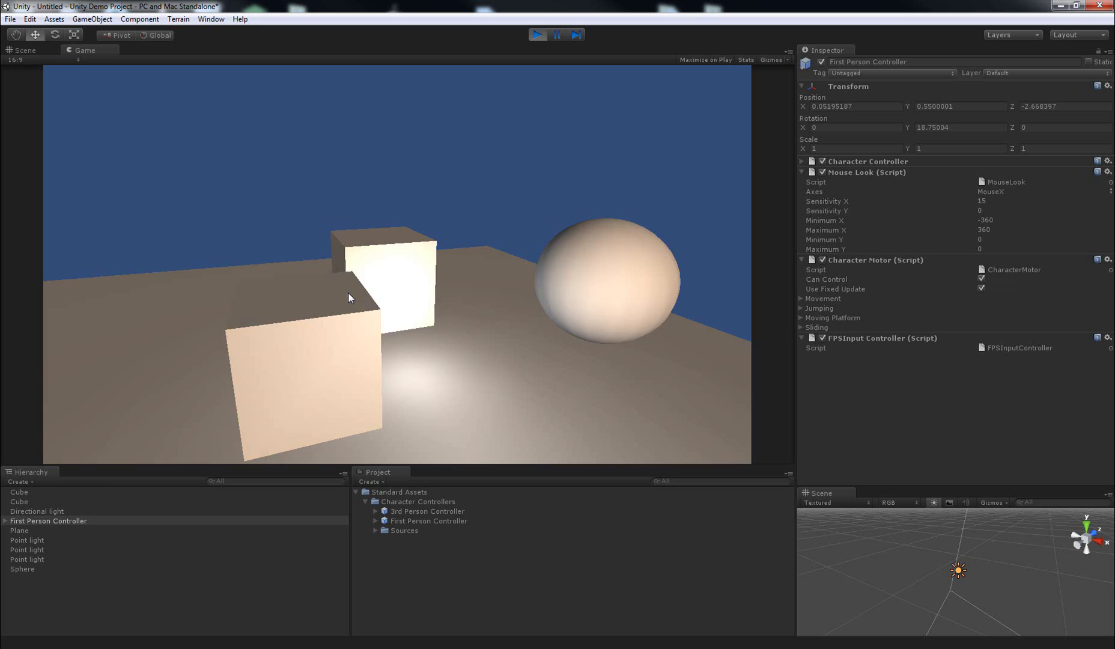
key(a)
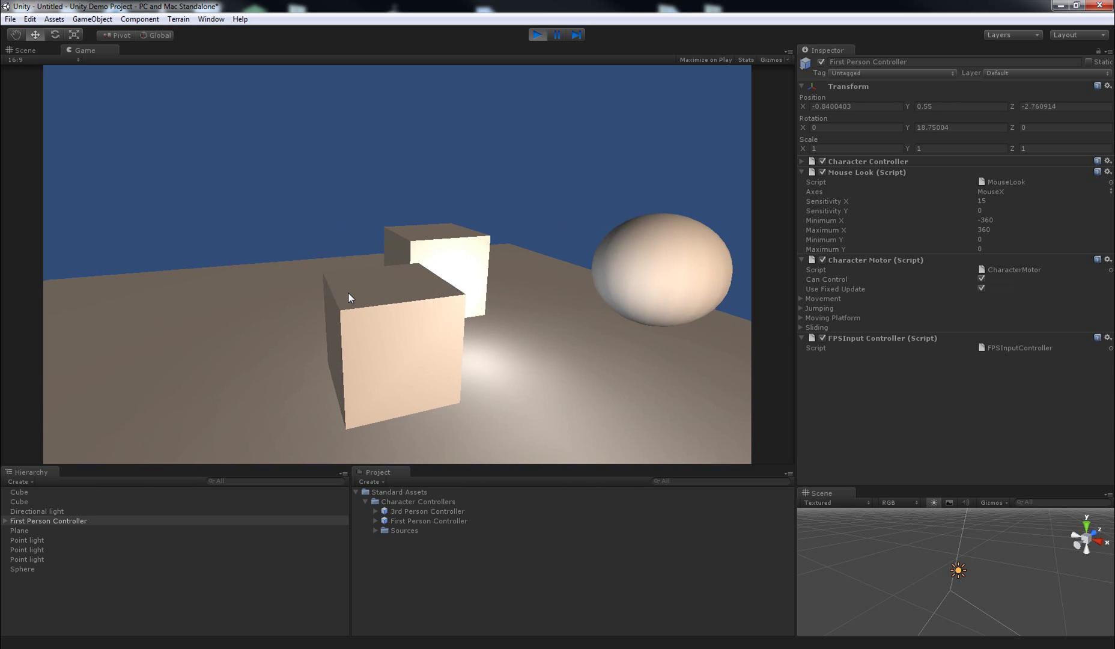